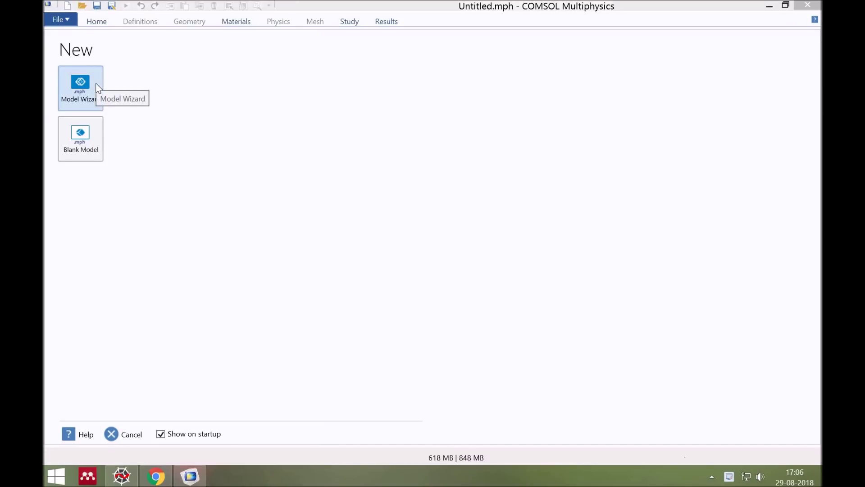
# - Start a new 3D model and add the Wave Optics > Electromagnetic Waves, Frequency Domain physics
pyautogui.click(93, 108)
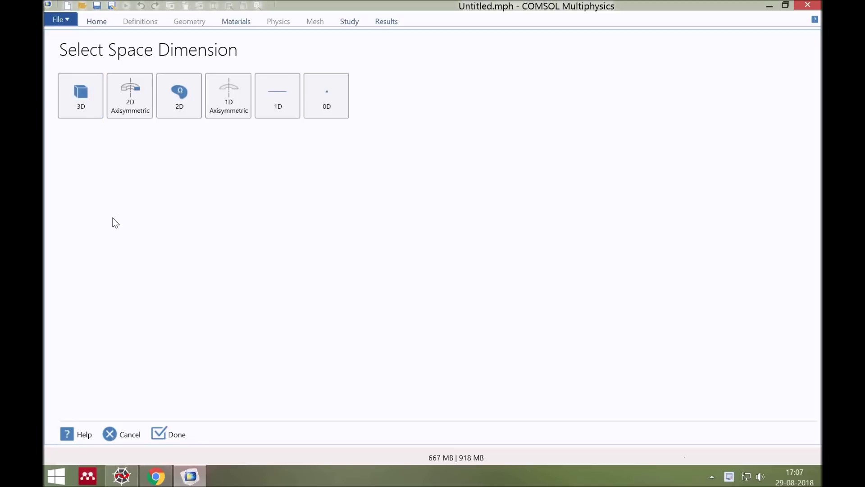
pyautogui.scroll(-1, 105, 217)
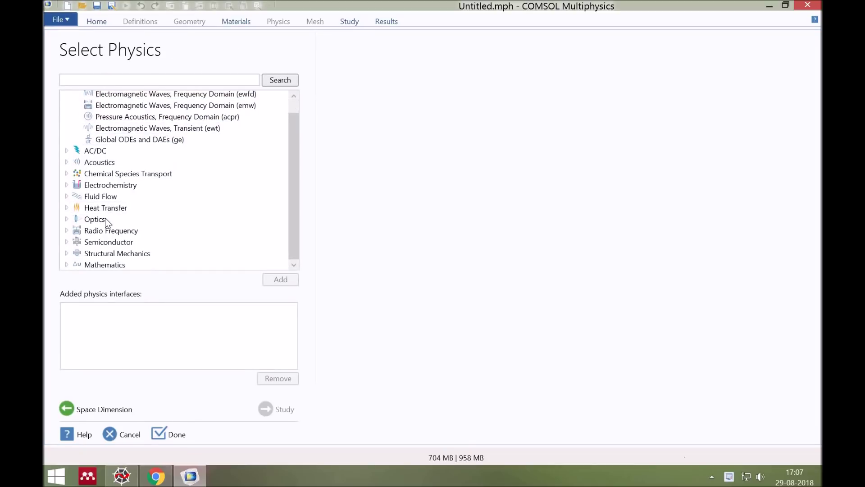
pyautogui.doubleClick(106, 220)
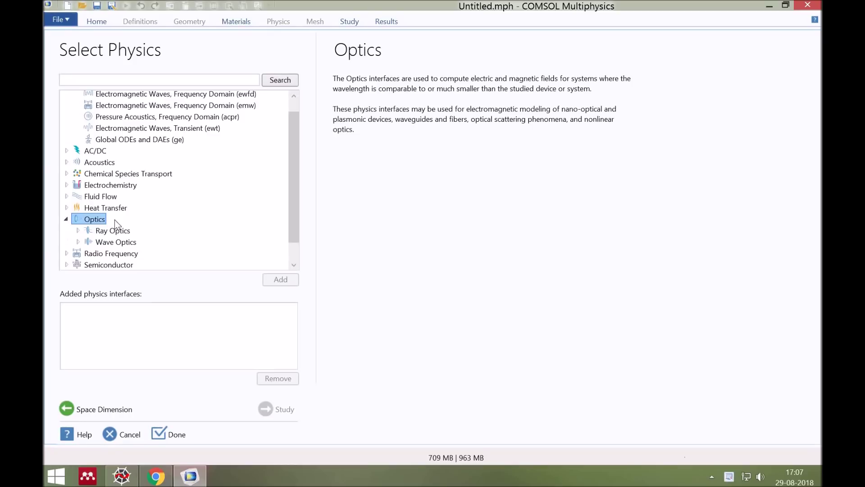
pyautogui.scroll(-1, 115, 220)
pyautogui.doubleClick(114, 220)
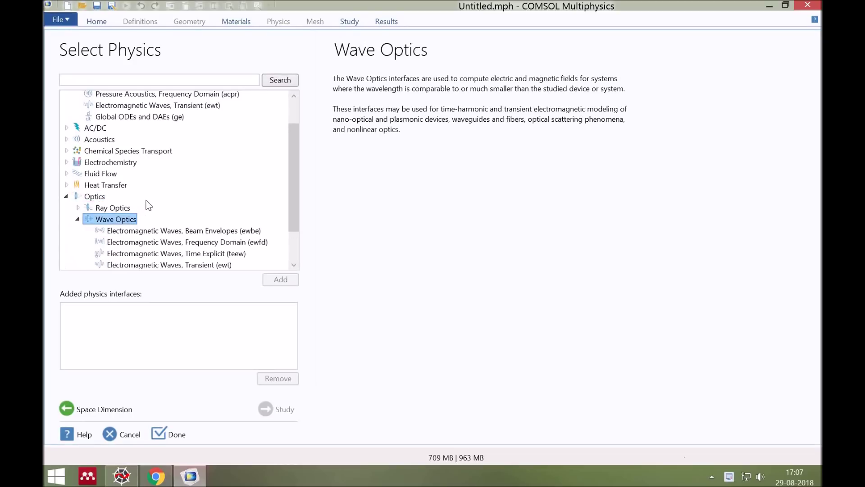
pyautogui.scroll(-2, 149, 205)
pyautogui.click(148, 195)
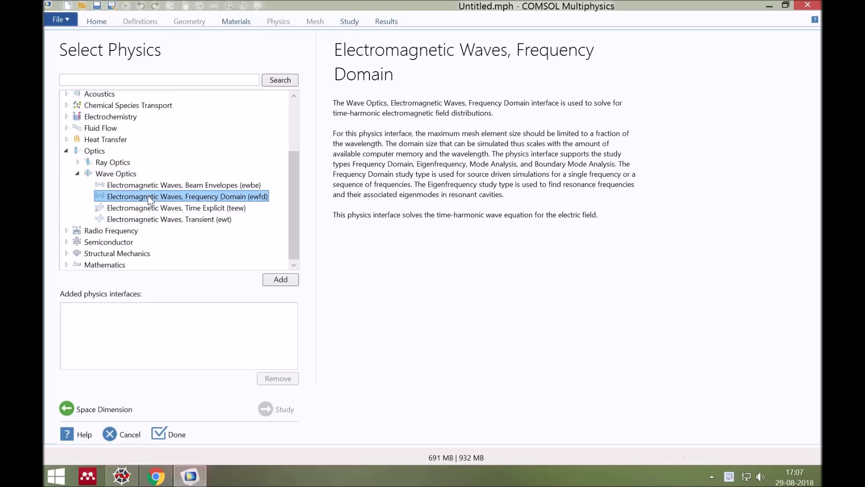
pyautogui.doubleClick(148, 196)
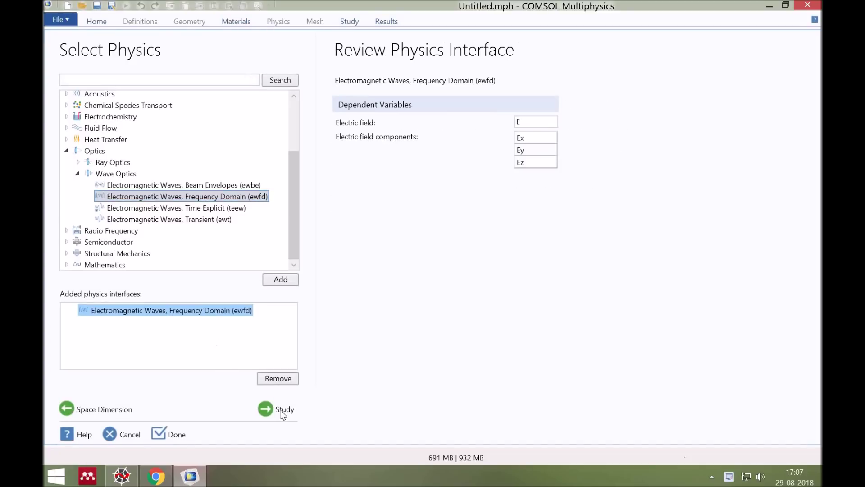
# - Choose the Wavelength Domain study and finish creating the model
pyautogui.click(282, 414)
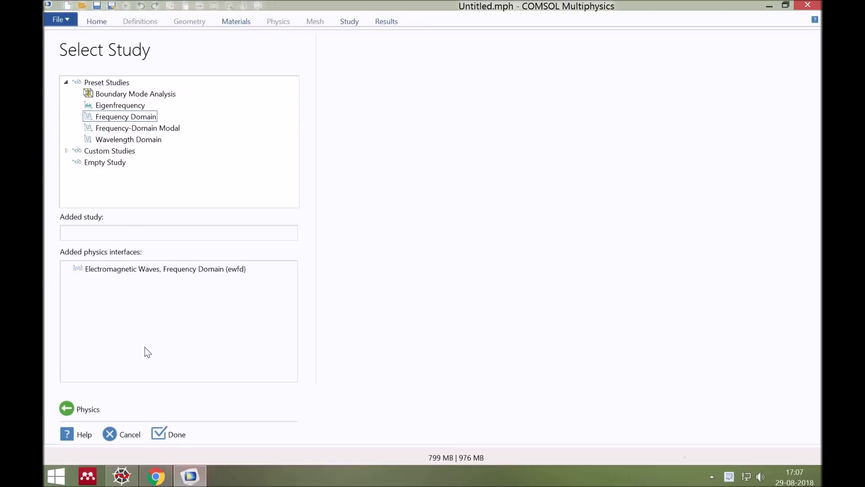
pyautogui.press('Down')
pyautogui.press('Down')
pyautogui.press('space')
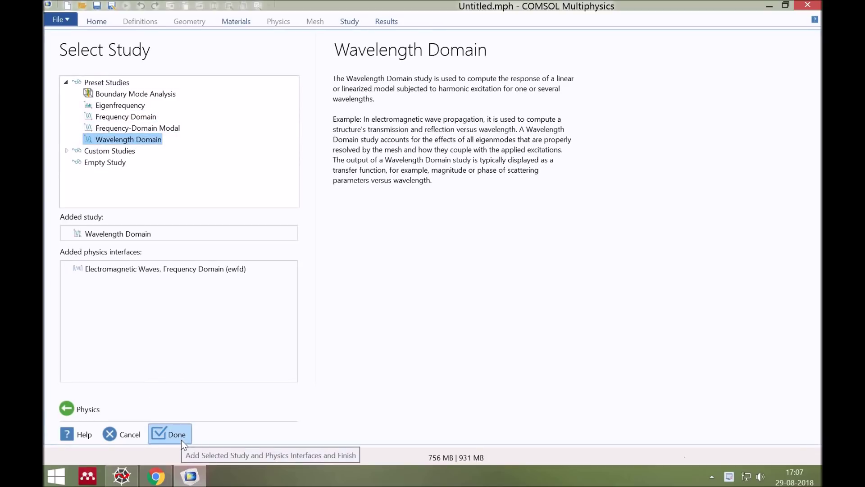
pyautogui.click(181, 439)
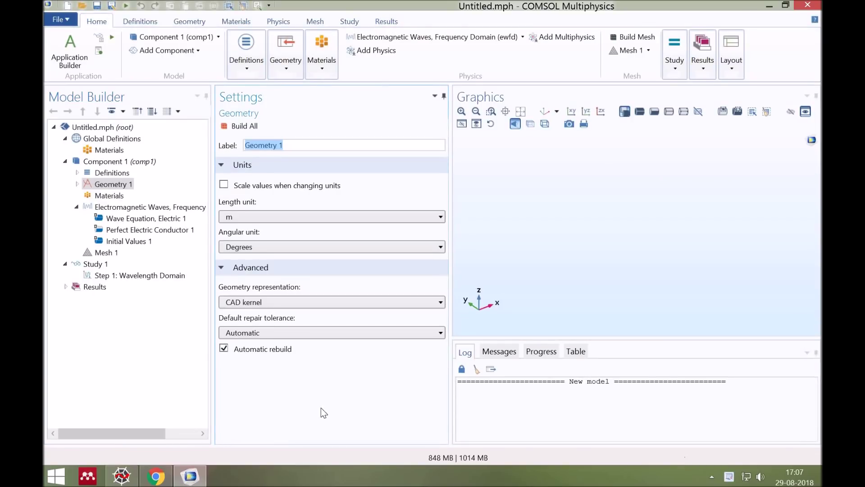
# - Change the Geometry 1 length unit to nm
pyautogui.click(400, 235)
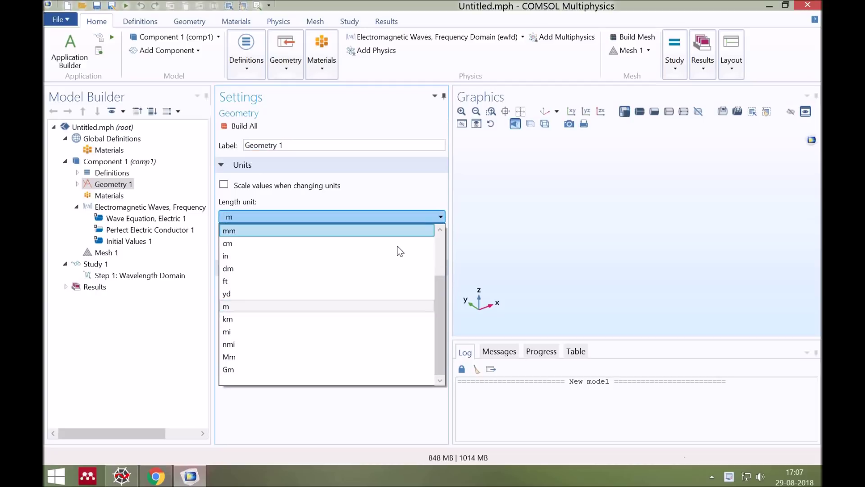
pyautogui.scroll(2, 398, 246)
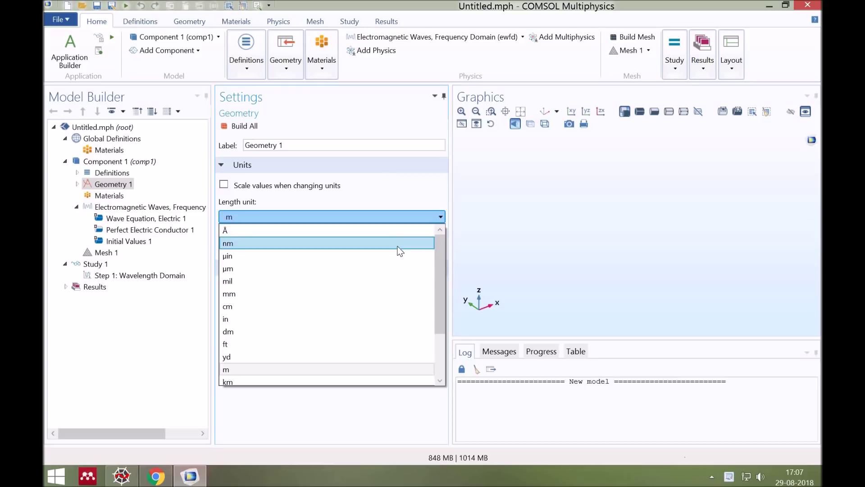
pyautogui.click(295, 244)
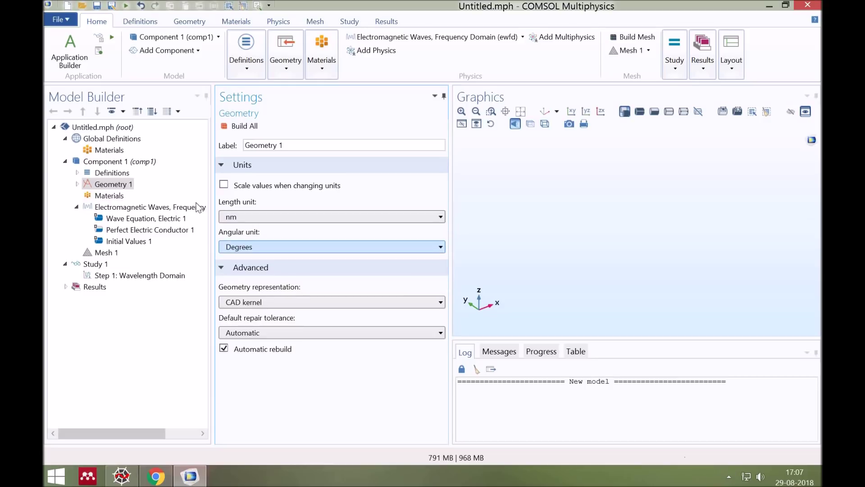
pyautogui.click(130, 187)
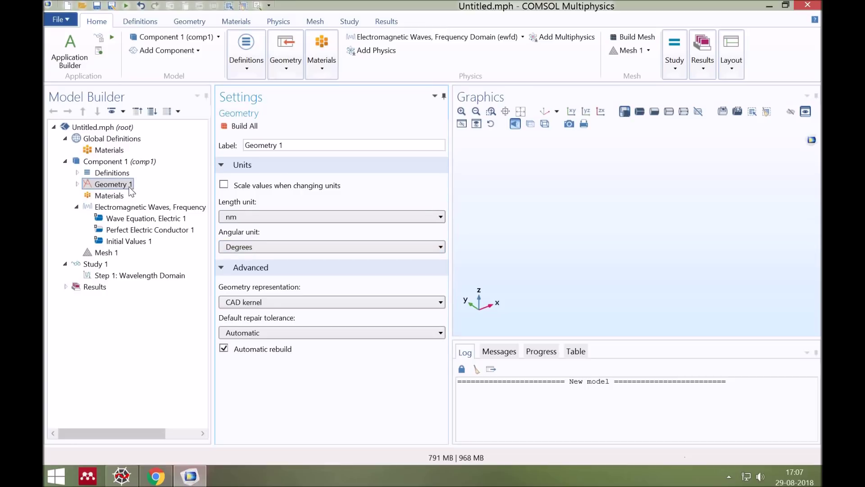
pyautogui.rightClick(131, 189)
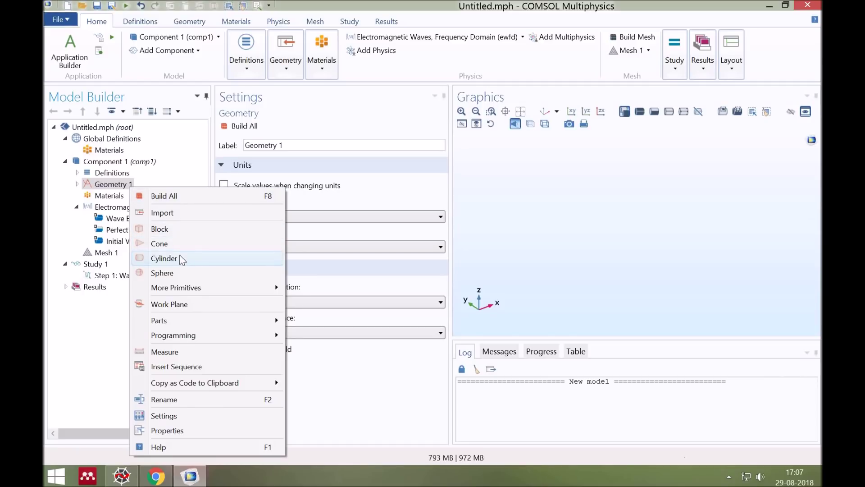
# - Add a cylinder with radius 100 nm and height 940 nm and build it
pyautogui.click(202, 251)
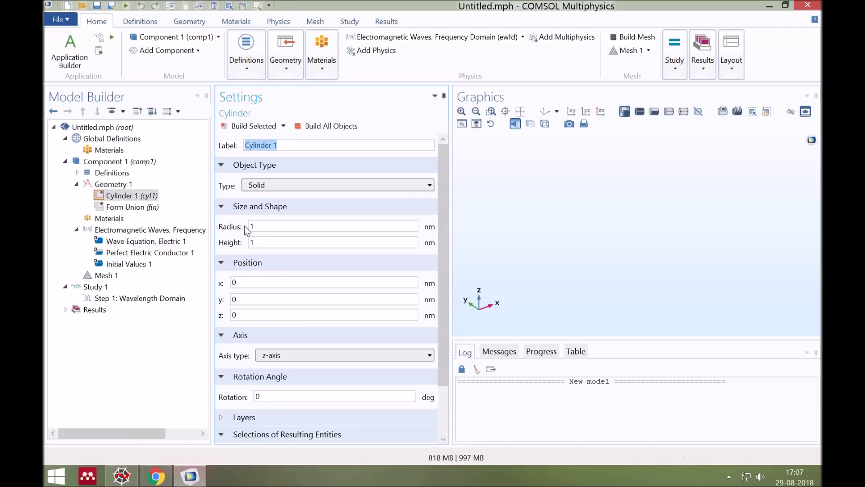
pyautogui.doubleClick(245, 227)
pyautogui.write('100')
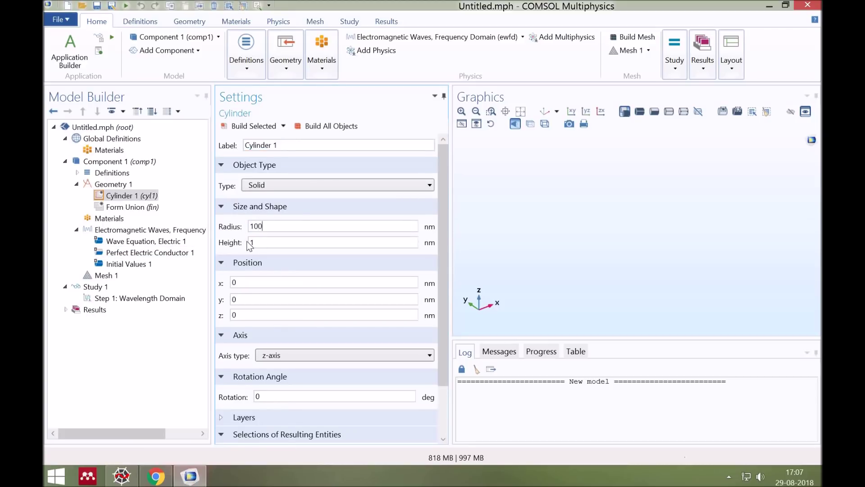
pyautogui.doubleClick(248, 244)
pyautogui.write('940')
pyautogui.click(246, 124)
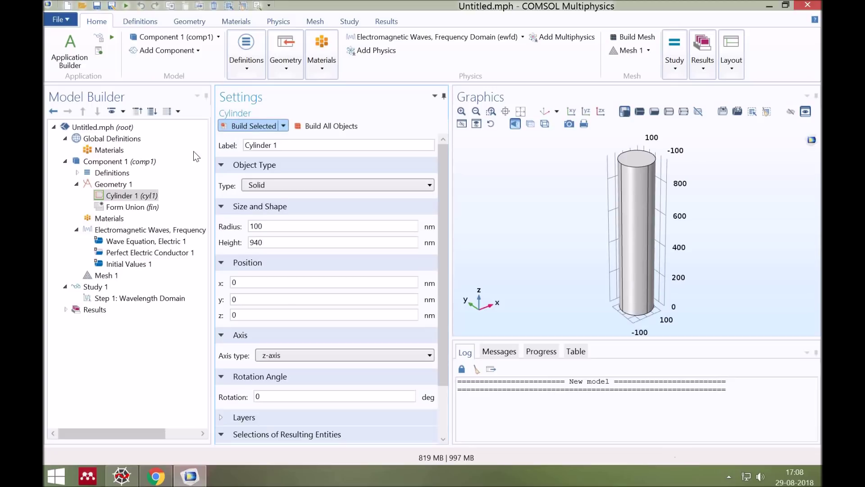
pyautogui.click(125, 220)
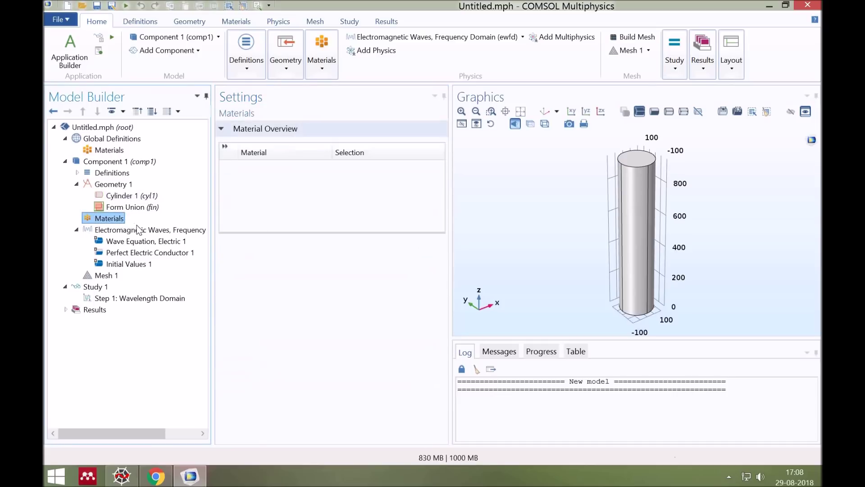
# - Add built-in Silicon from the material library to the cylinder domain
pyautogui.rightClick(142, 229)
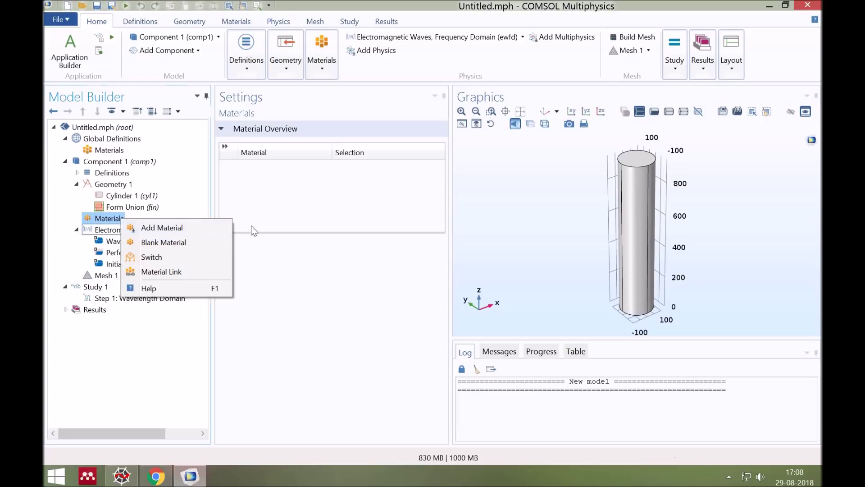
pyautogui.click(144, 228)
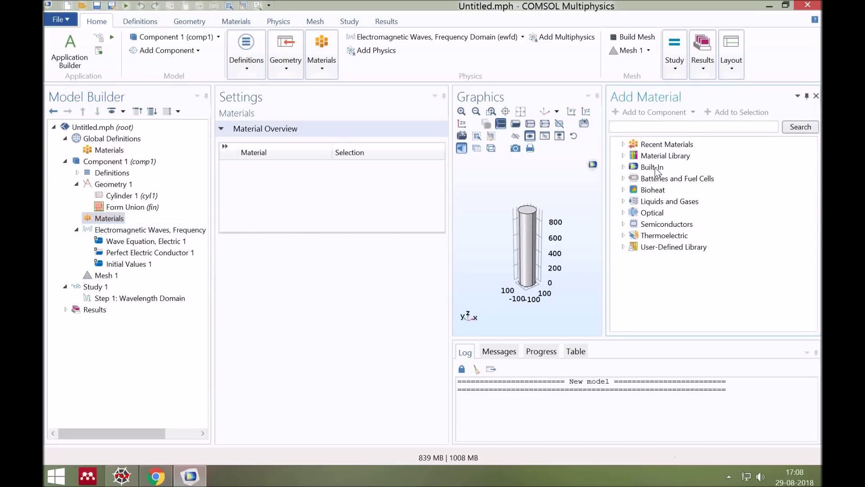
pyautogui.press('Right')
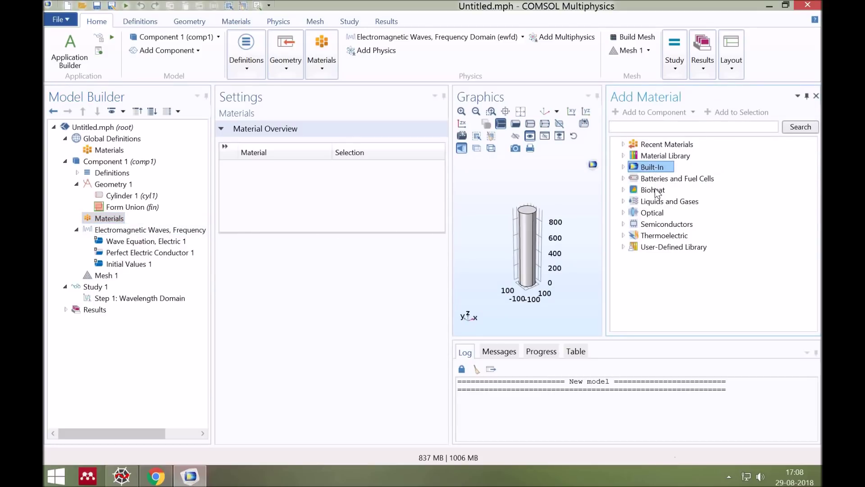
pyautogui.scroll(-2, 659, 232)
pyautogui.scroll(-4, 658, 233)
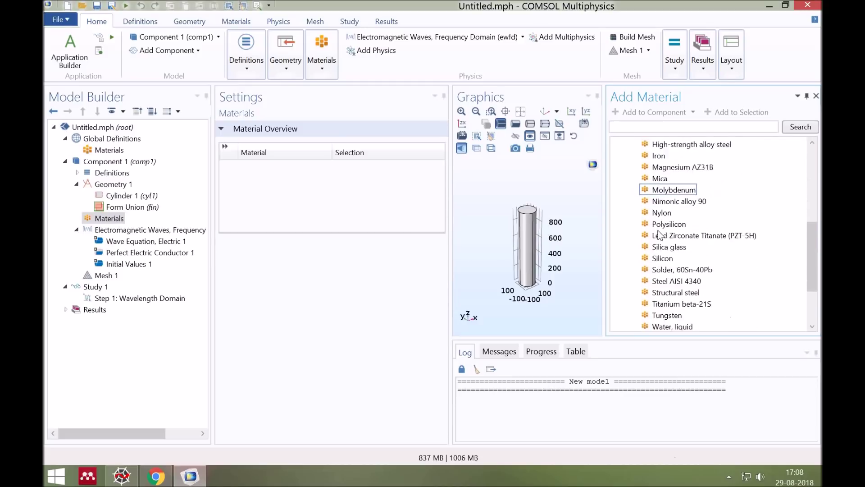
pyautogui.click(659, 230)
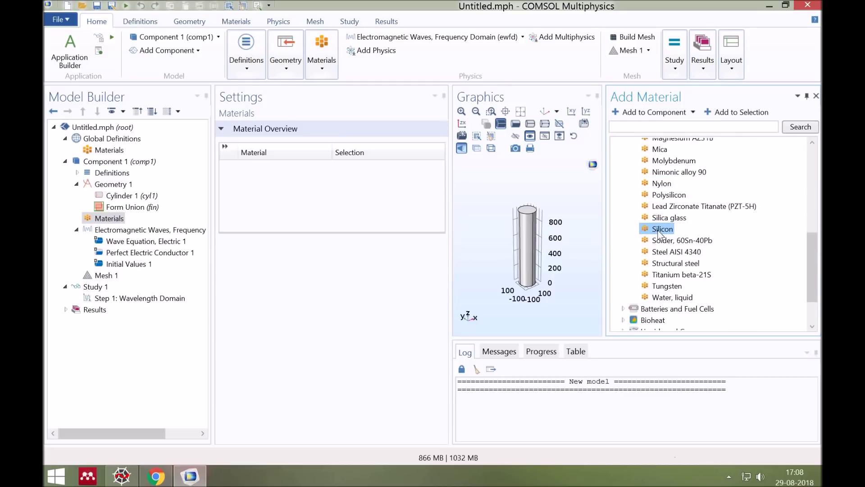
pyautogui.doubleClick(660, 230)
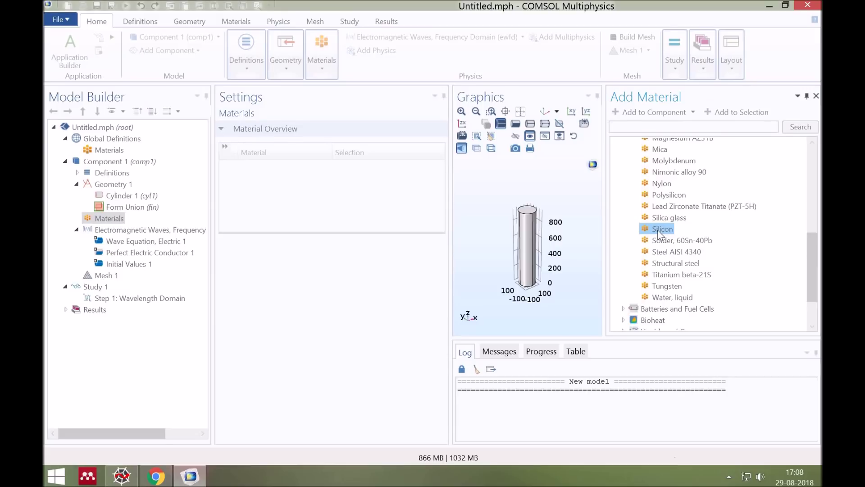
pyautogui.click(122, 188)
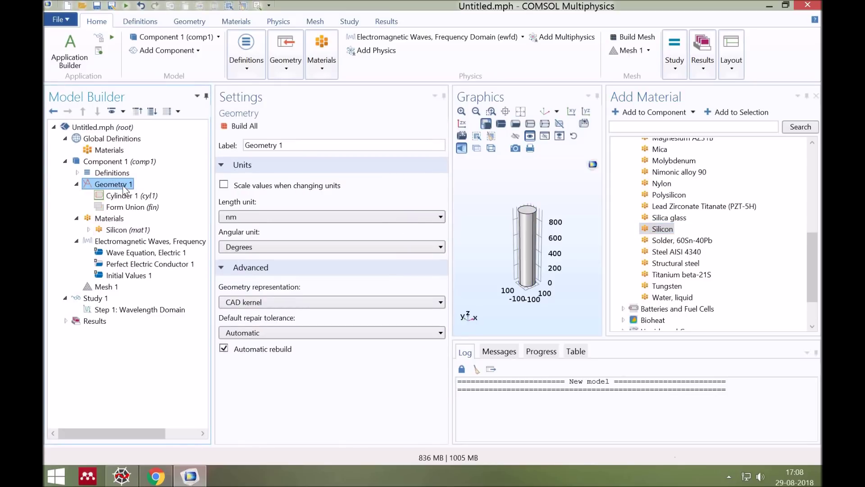
# - Add a Block of 800 × 800 × 2000 nm with its base centred on the origin
pyautogui.hotkey('shift', 'F10')
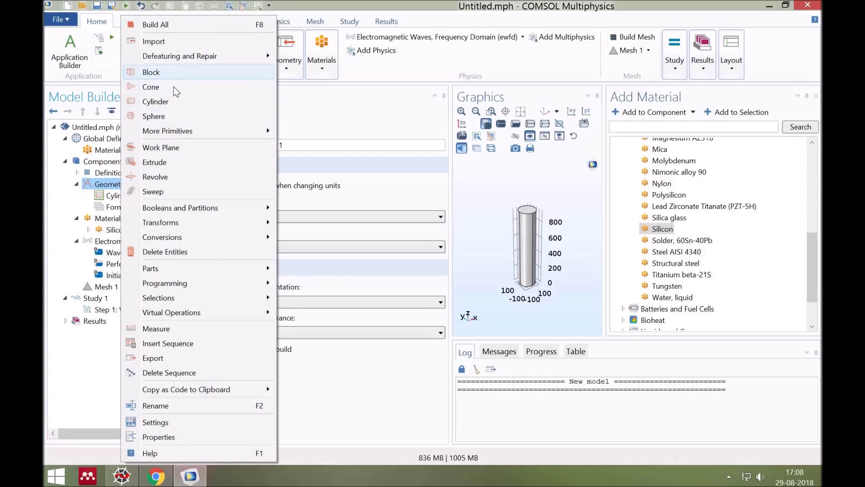
pyautogui.click(171, 75)
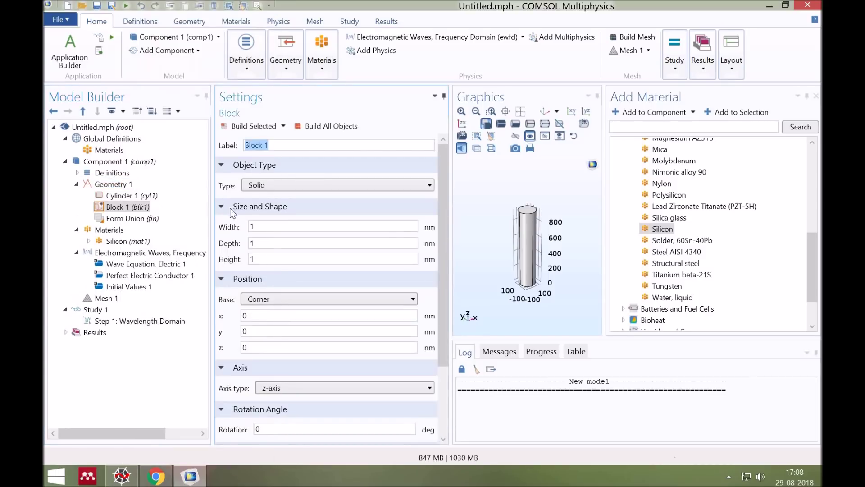
pyautogui.doubleClick(249, 227)
pyautogui.write('800')
pyautogui.press('Tab')
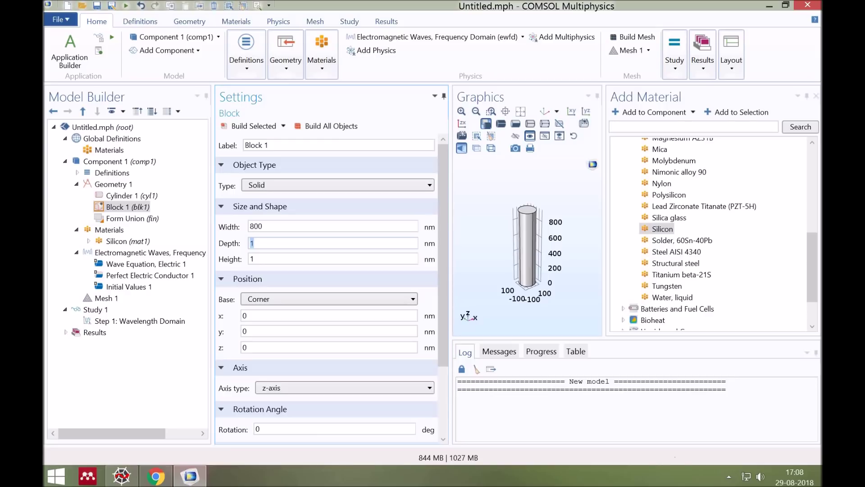
pyautogui.write('800')
pyautogui.press('Tab')
pyautogui.write('20')
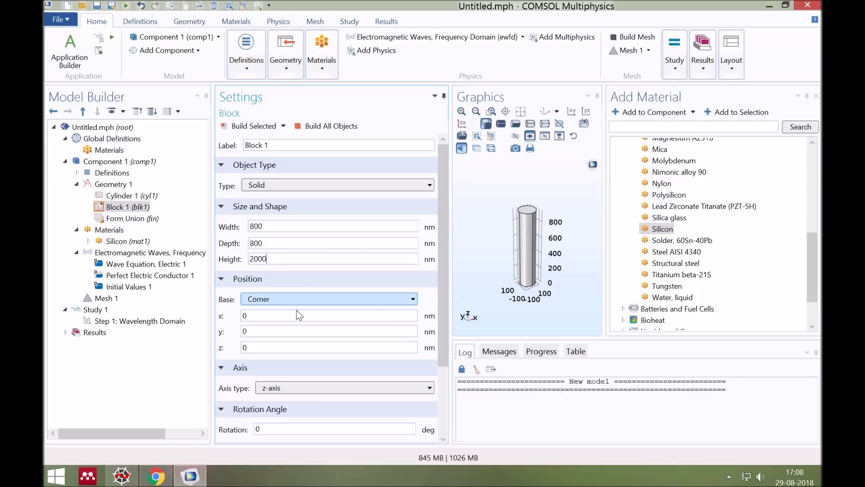
pyautogui.click(297, 310)
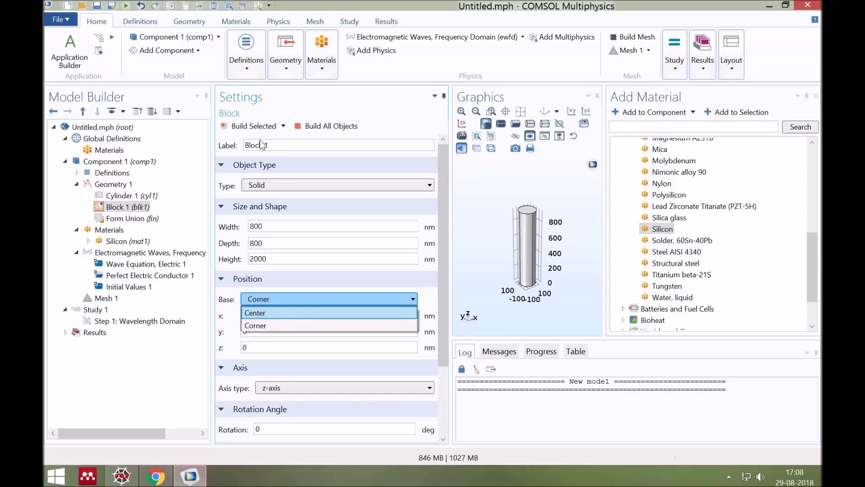
pyautogui.click(258, 127)
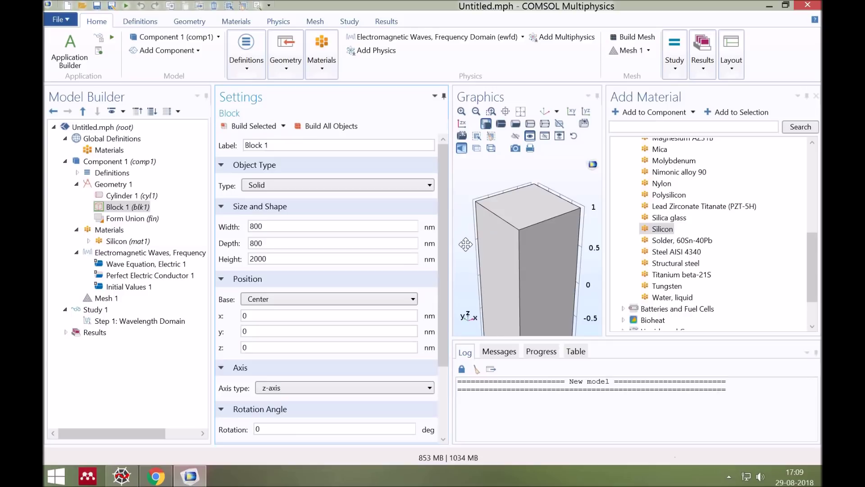
# - Add built-in Air, close the material browser, and assign Air to block domain 1
pyautogui.moveTo(459, 243); pyautogui.dragTo(666, 211)
pyautogui.scroll(6, 662, 199)
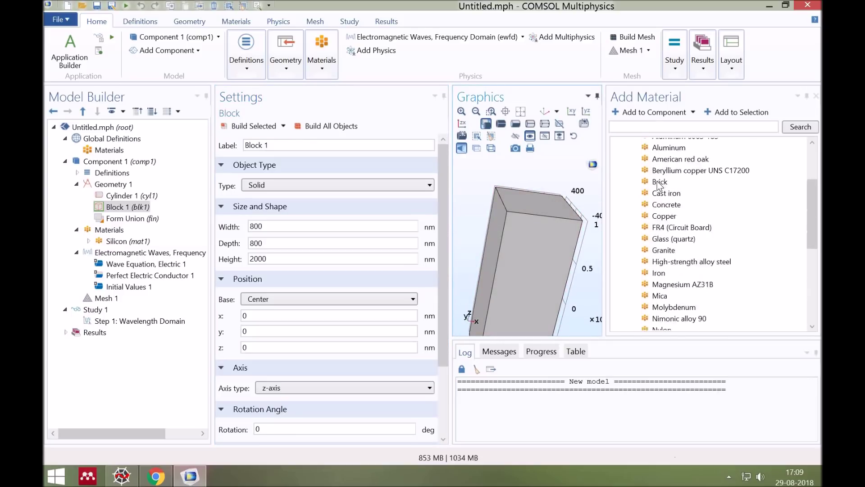
pyautogui.scroll(2, 659, 185)
pyautogui.click(657, 179)
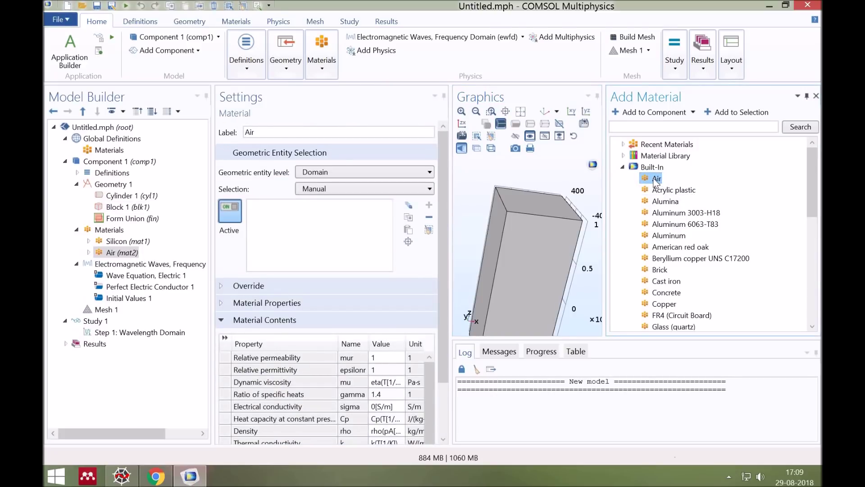
pyautogui.click(816, 97)
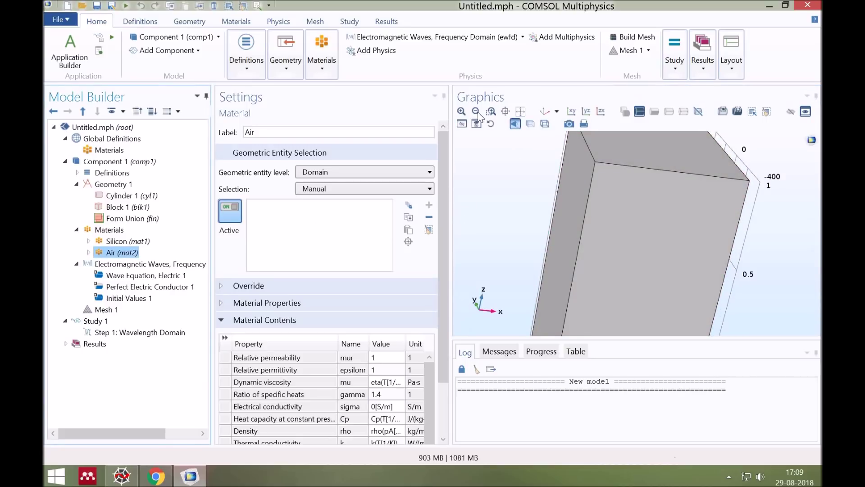
pyautogui.click(640, 235)
# - Set the physics to solve for the scattered field with a linearly polarized plane-wave background
pyautogui.click(491, 110)
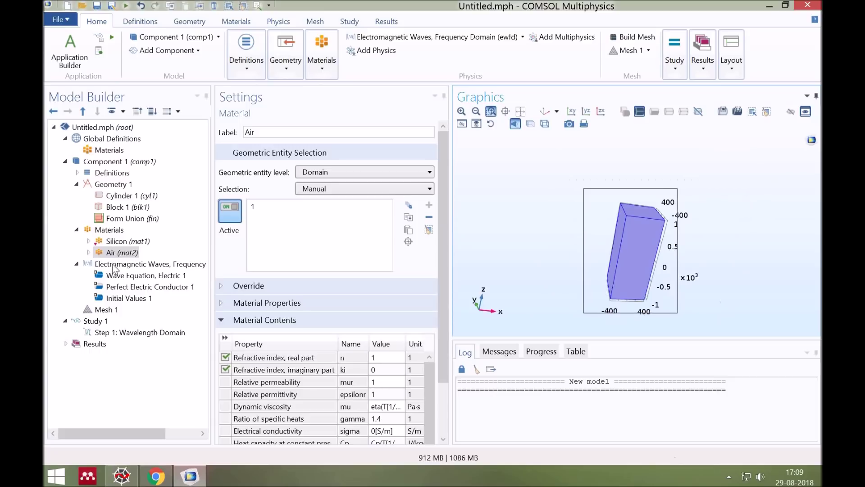
pyautogui.click(114, 266)
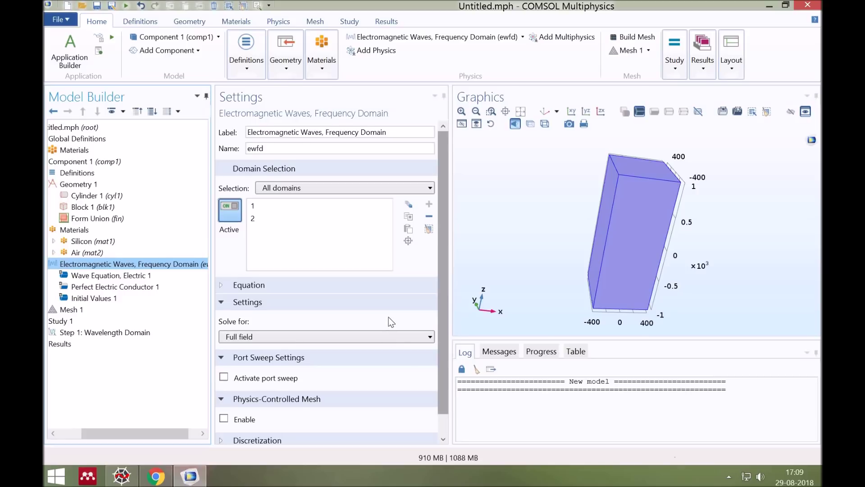
pyautogui.scroll(-1, 388, 318)
pyautogui.click(388, 338)
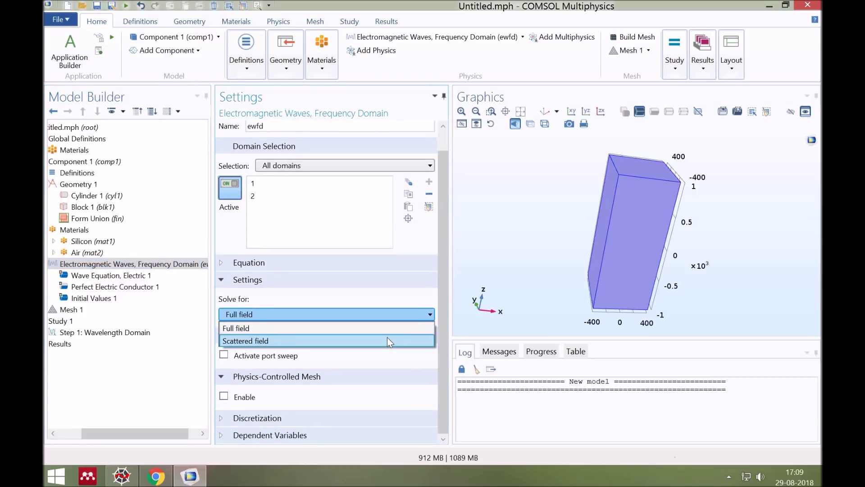
pyautogui.click(387, 339)
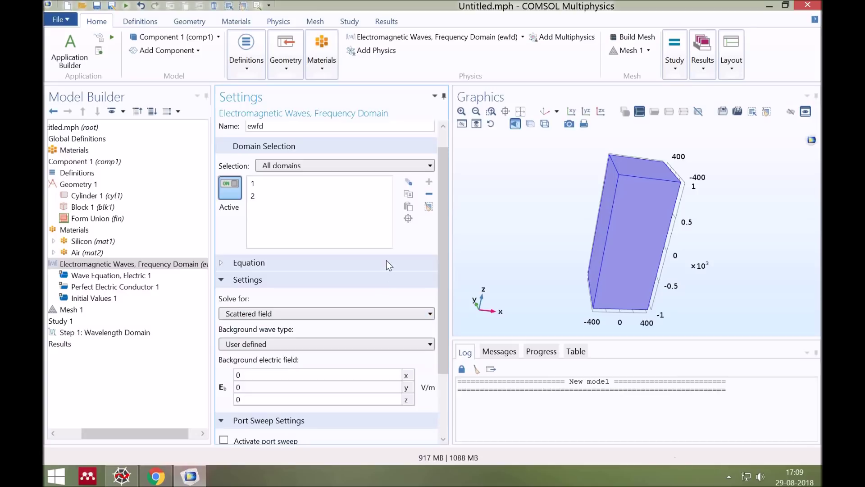
pyautogui.scroll(-3, 386, 261)
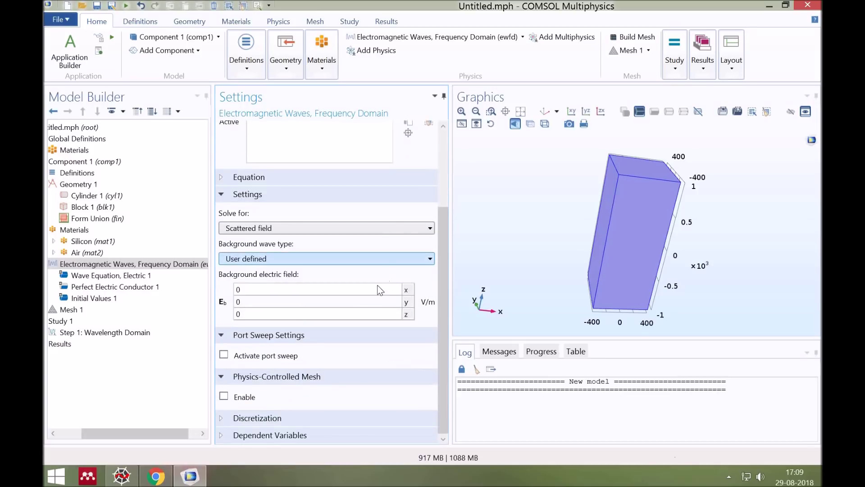
pyautogui.hotkey('alt', 'Down')
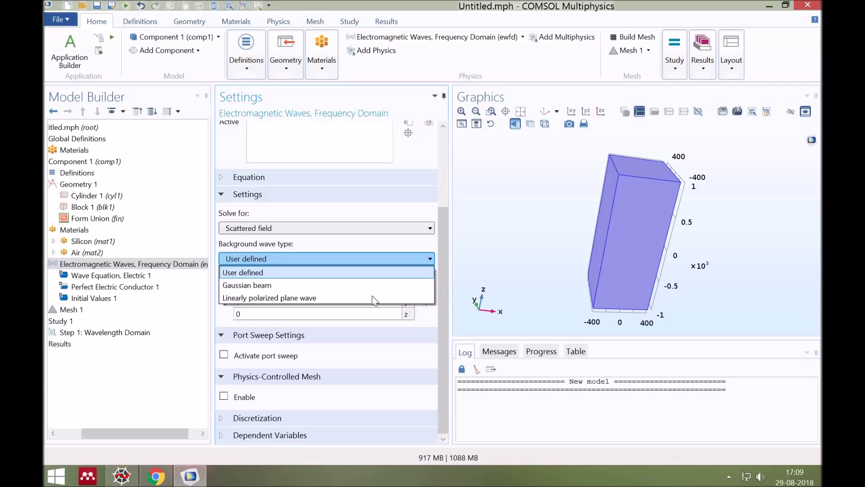
pyautogui.press('Down')
pyautogui.press('Down')
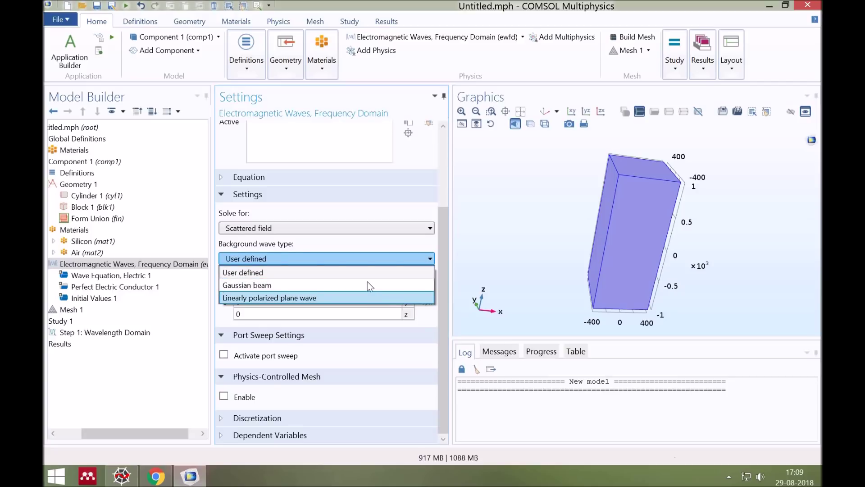
pyautogui.press('Return')
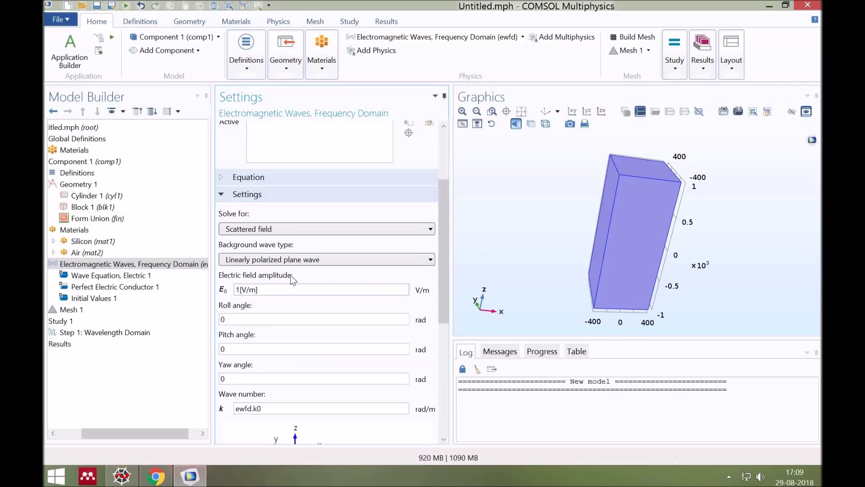
pyautogui.rightClick(194, 269)
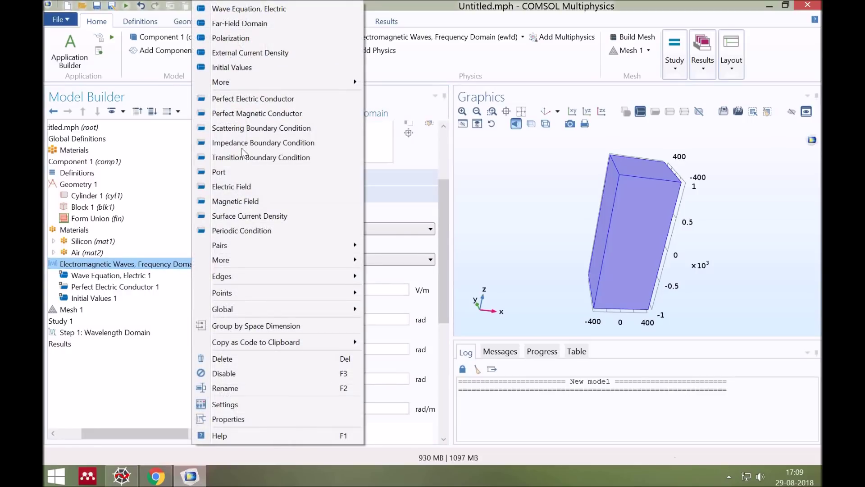
# - Add a Port on the block's bottom face and make it a periodic port
pyautogui.click(237, 170)
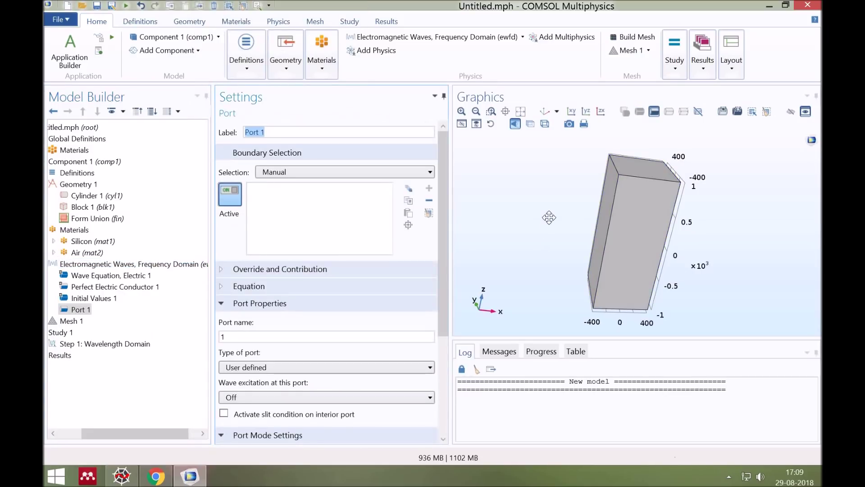
pyautogui.moveTo(580, 282); pyautogui.dragTo(592, 294)
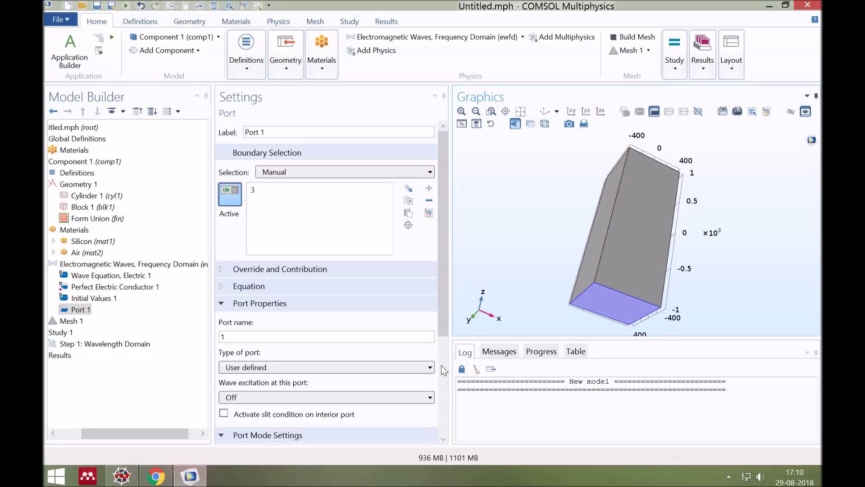
pyautogui.scroll(-6, 386, 226)
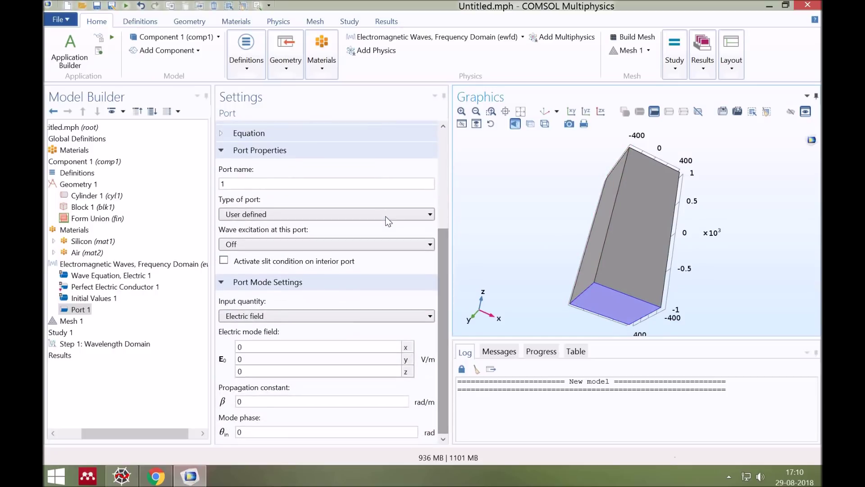
pyautogui.click(376, 214)
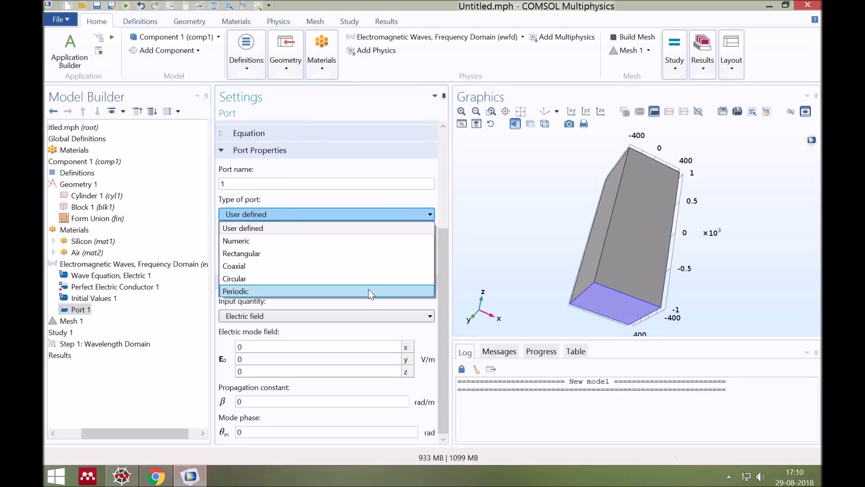
pyautogui.press('Return')
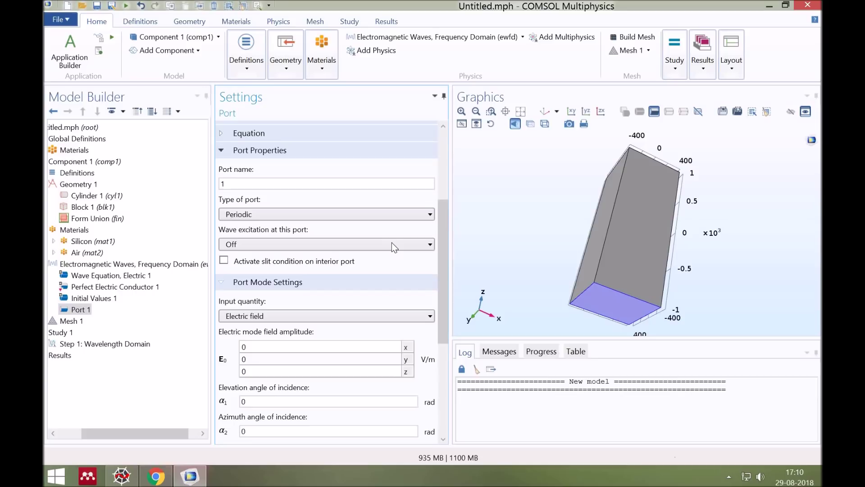
# - Turn on wave excitation for Port 1 and set its x mode field amplitude to 1
pyautogui.click(388, 251)
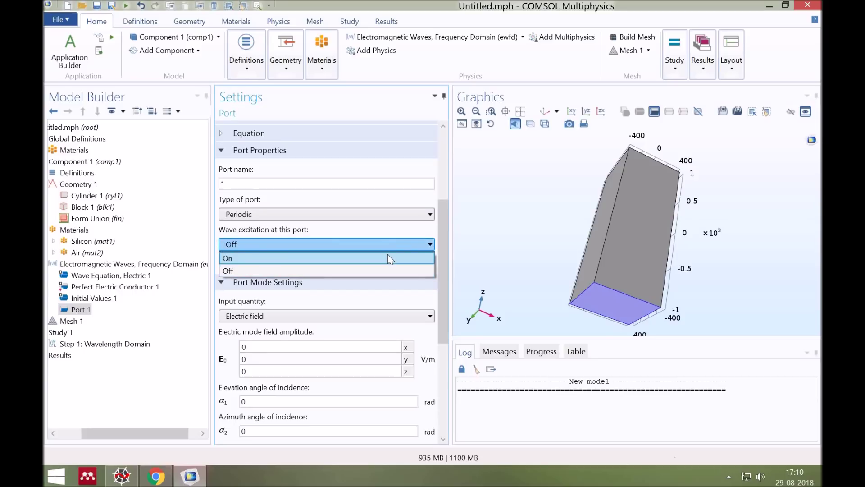
pyautogui.click(388, 257)
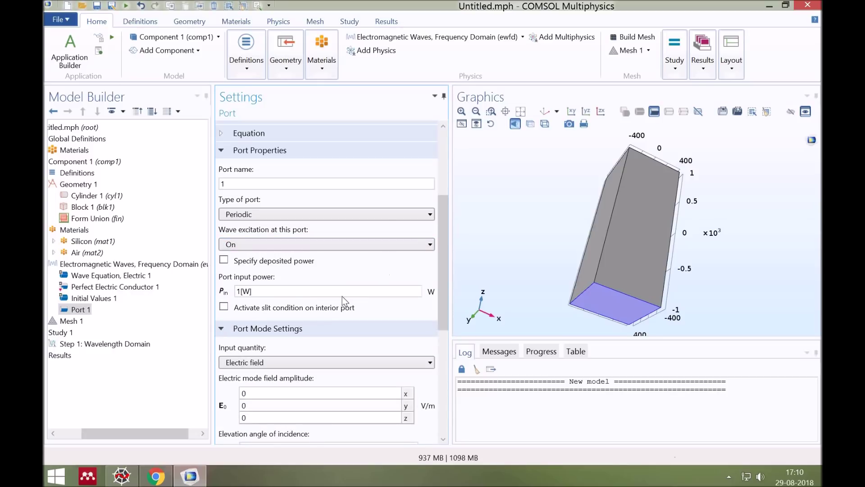
pyautogui.scroll(-3, 297, 311)
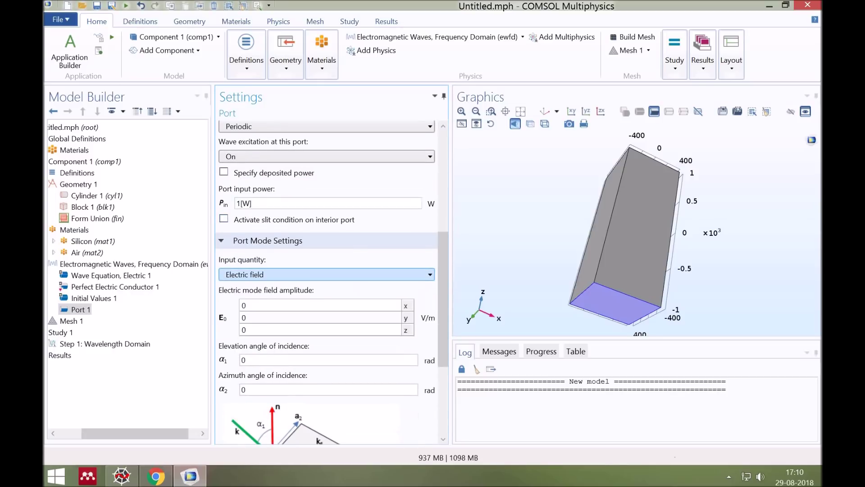
pyautogui.doubleClick(288, 306)
pyautogui.write('1')
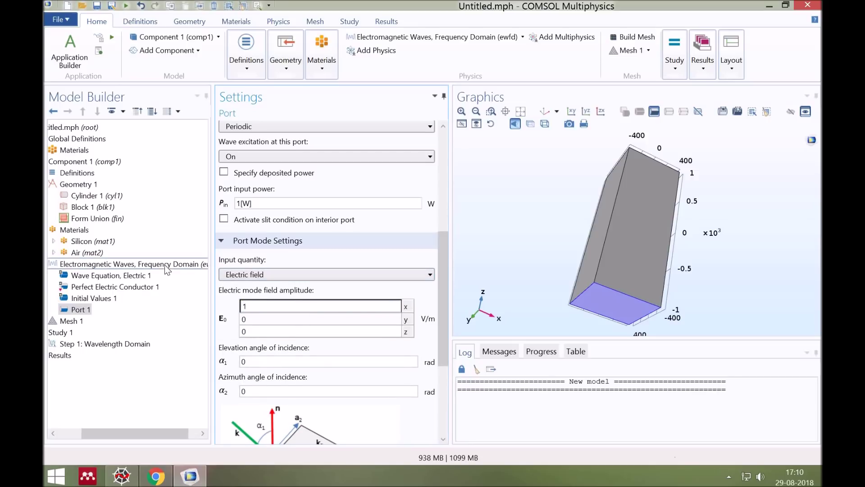
pyautogui.click(164, 265)
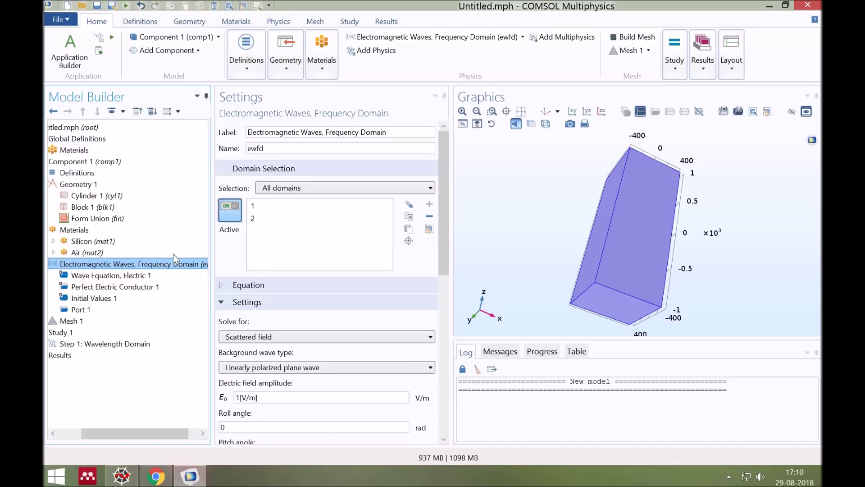
pyautogui.rightClick(173, 253)
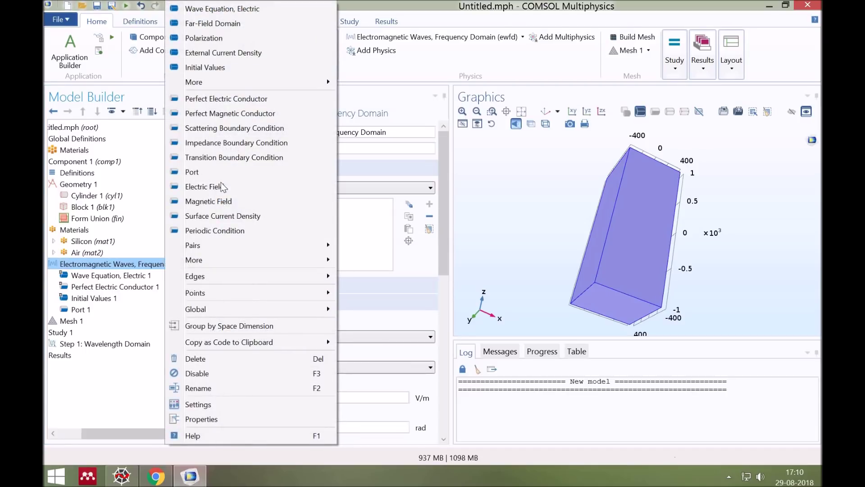
# - Add Port 2 on the block's top face as a periodic port with x field amplitude 1
pyautogui.press('Up')
pyautogui.press('Up')
pyautogui.press('Up')
pyautogui.press('Up')
pyautogui.press('Up')
pyautogui.press('Return')
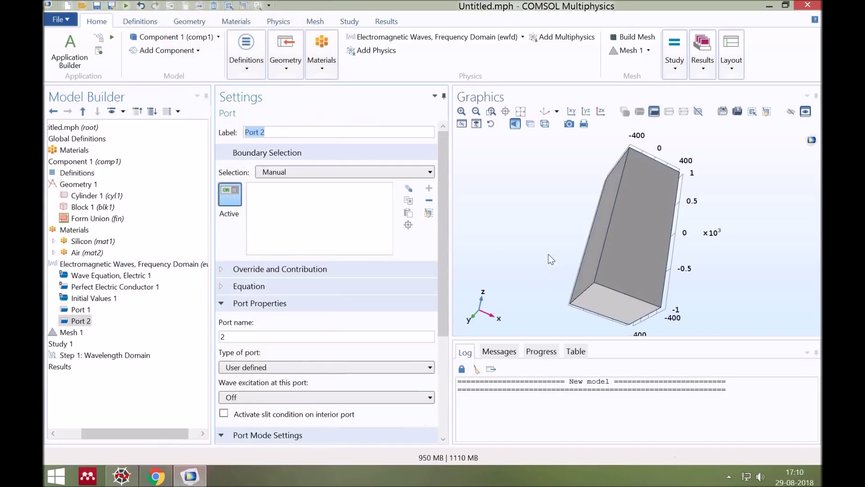
pyautogui.moveTo(621, 172); pyautogui.dragTo(628, 171)
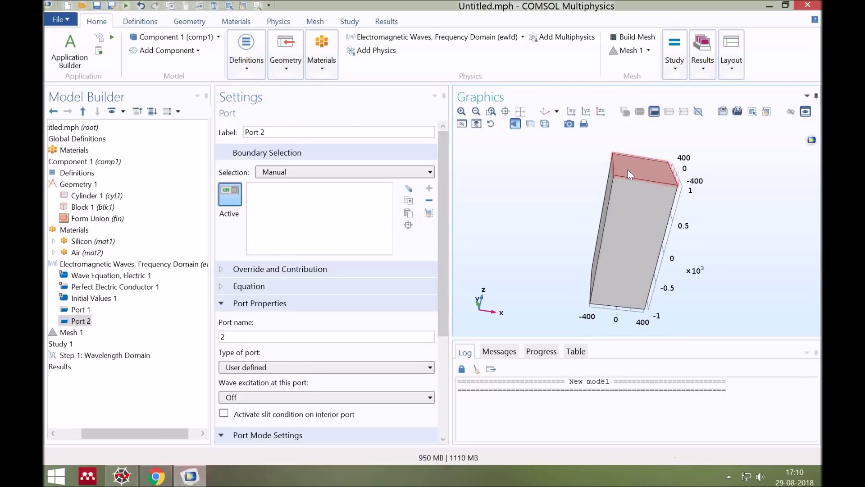
pyautogui.click(627, 169)
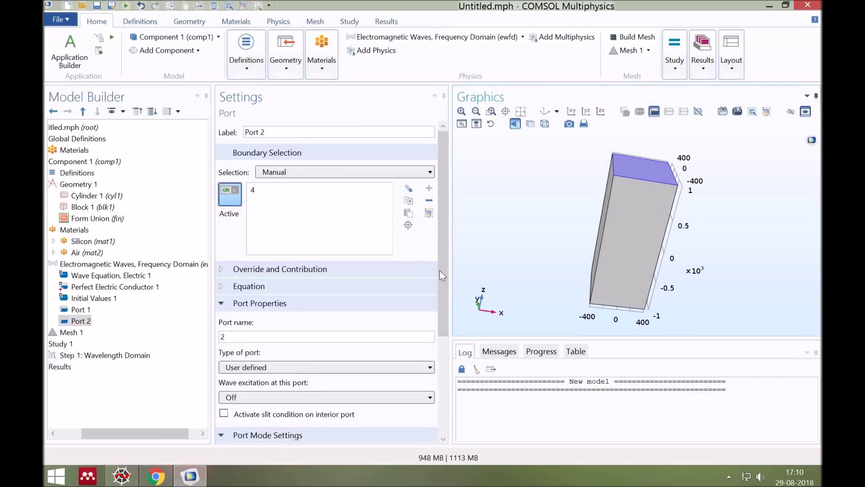
pyautogui.scroll(-6, 423, 300)
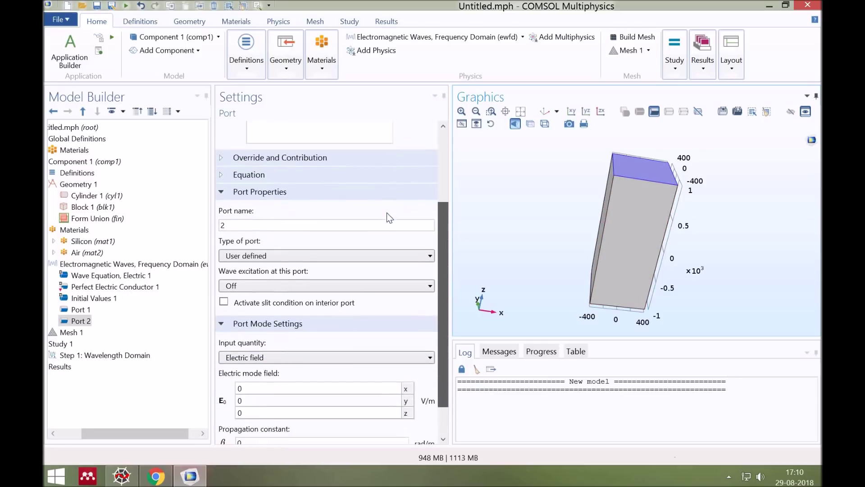
pyautogui.click(387, 212)
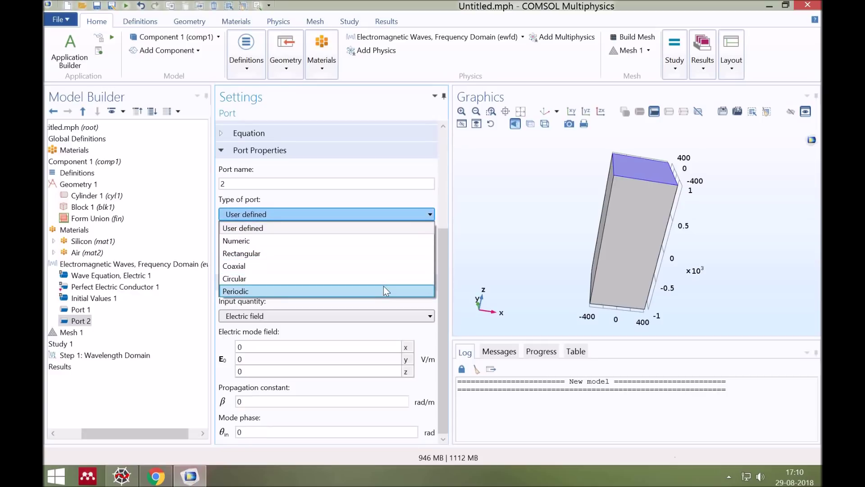
pyautogui.press('Return')
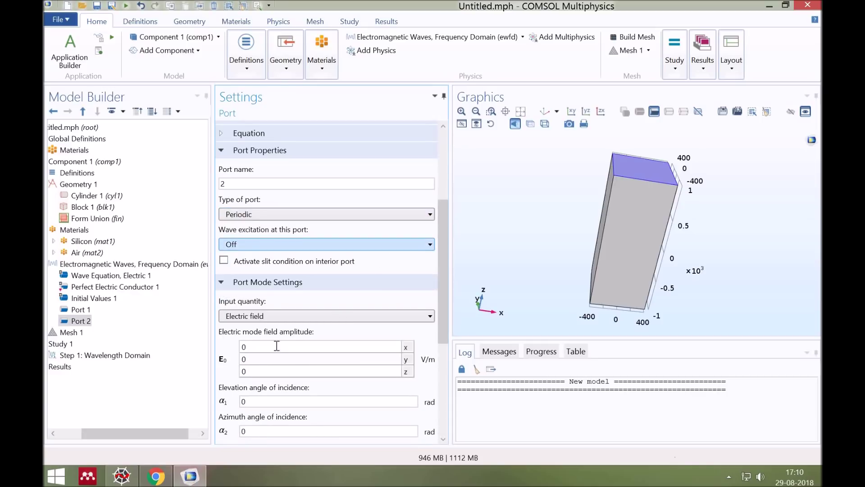
pyautogui.press('Tab')
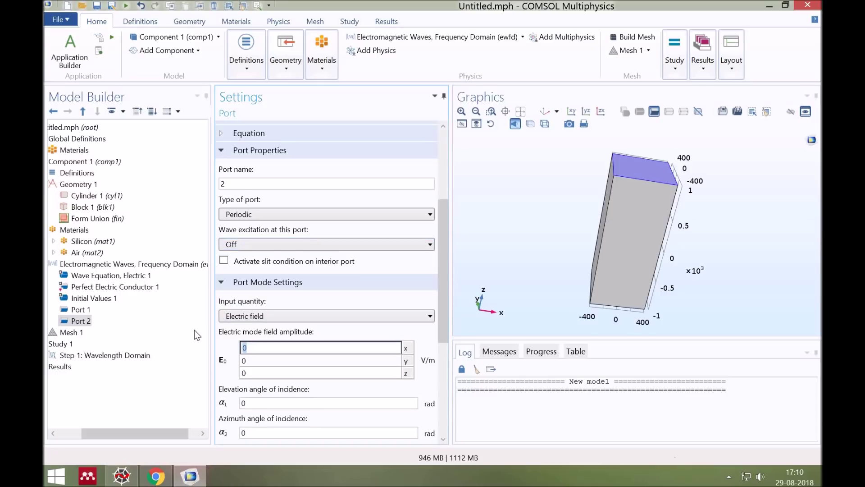
pyautogui.write('1')
pyautogui.click(193, 329)
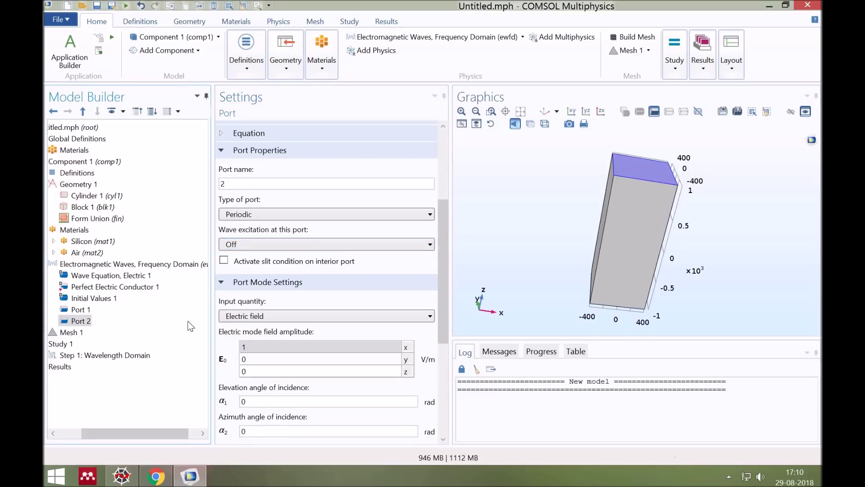
pyautogui.rightClick(81, 310)
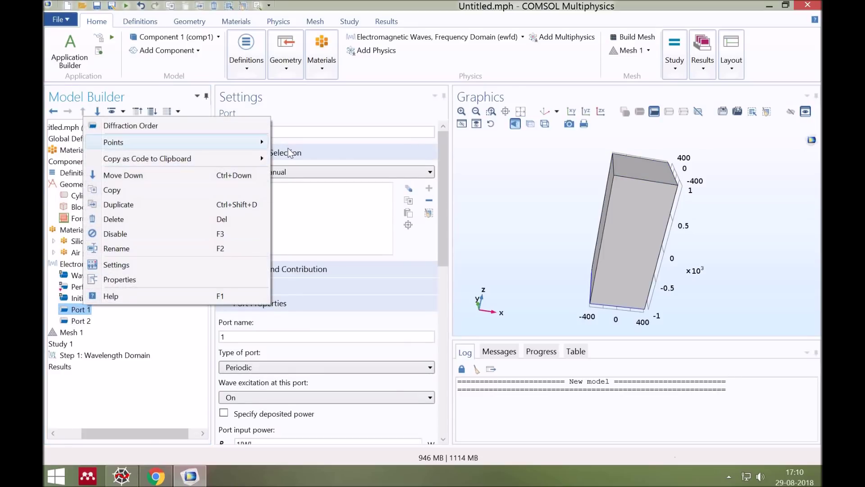
# - Add a Periodic Port Reference Point subnode under both Port 1 and Port 2
pyautogui.moveTo(252, 142)
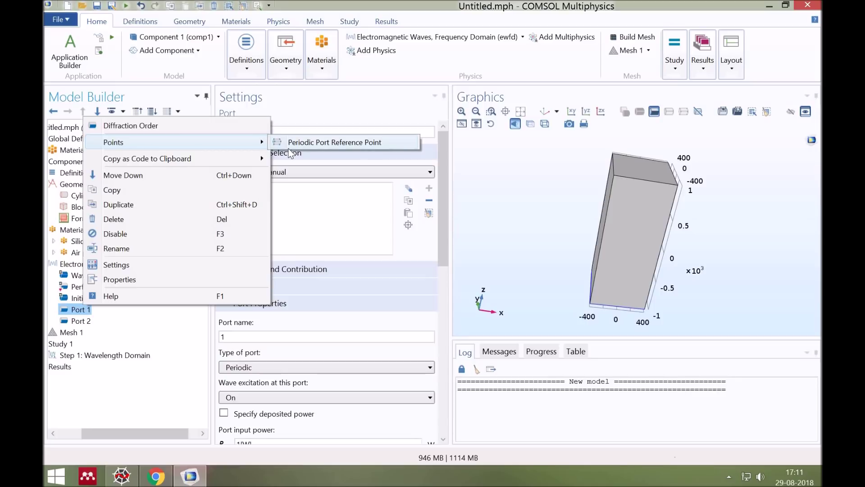
pyautogui.click(289, 145)
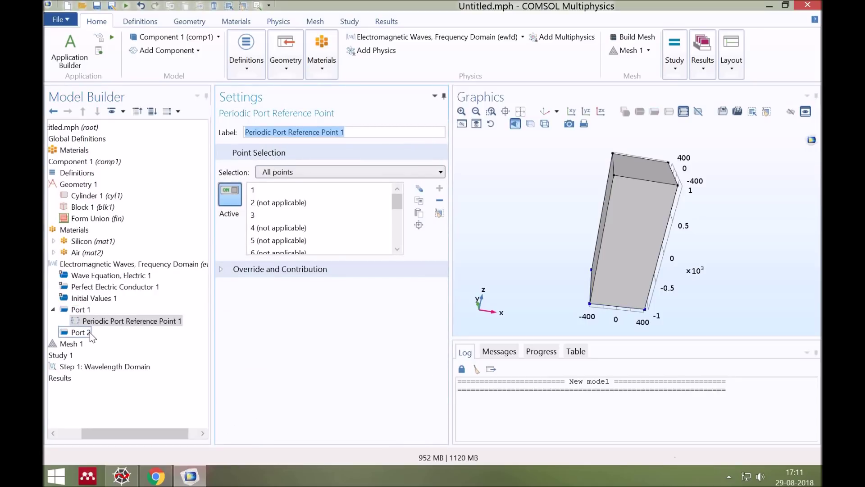
pyautogui.click(90, 332)
pyautogui.rightClick(98, 329)
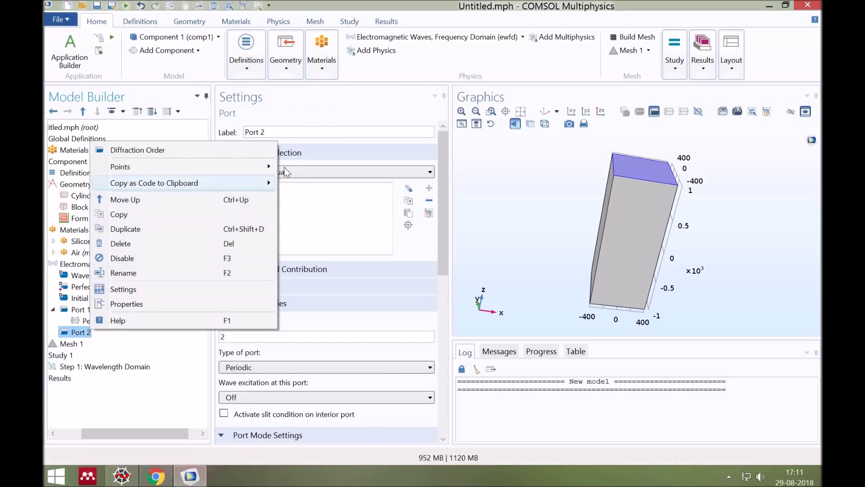
pyautogui.moveTo(261, 166)
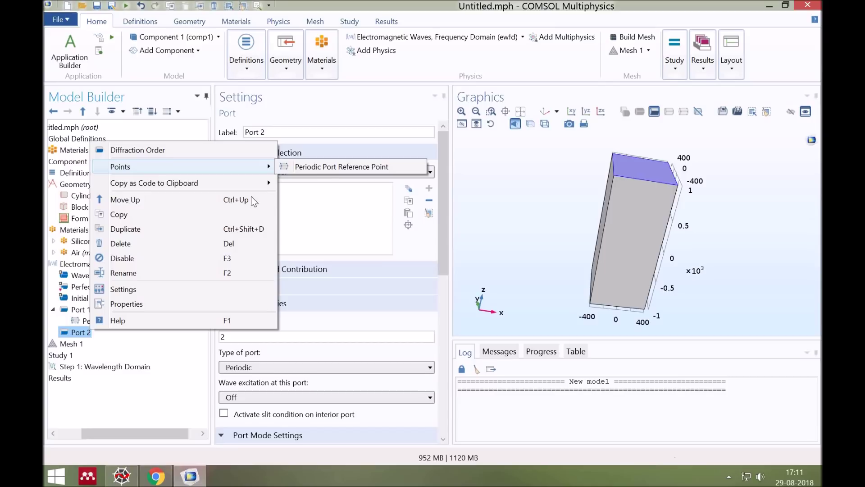
pyautogui.click(316, 166)
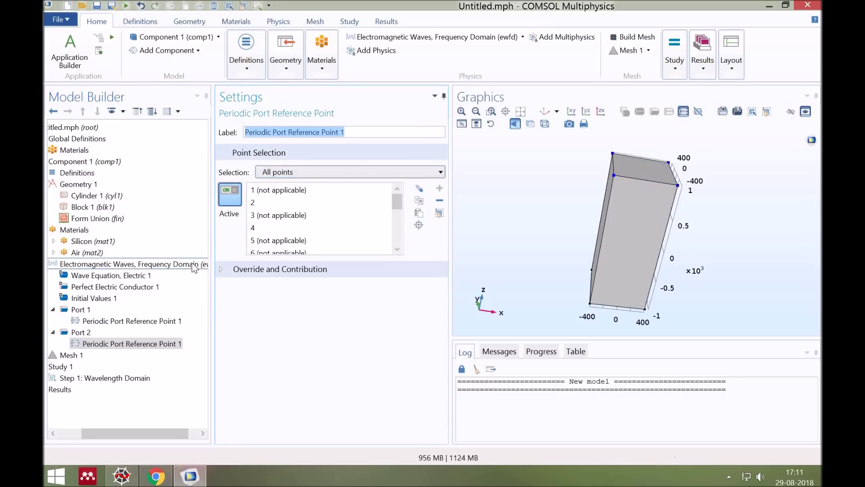
pyautogui.click(194, 268)
# - Add Periodic Condition 1 with Continuity periodicity, pairing boundaries 2 and 5 of the block
pyautogui.rightClick(195, 268)
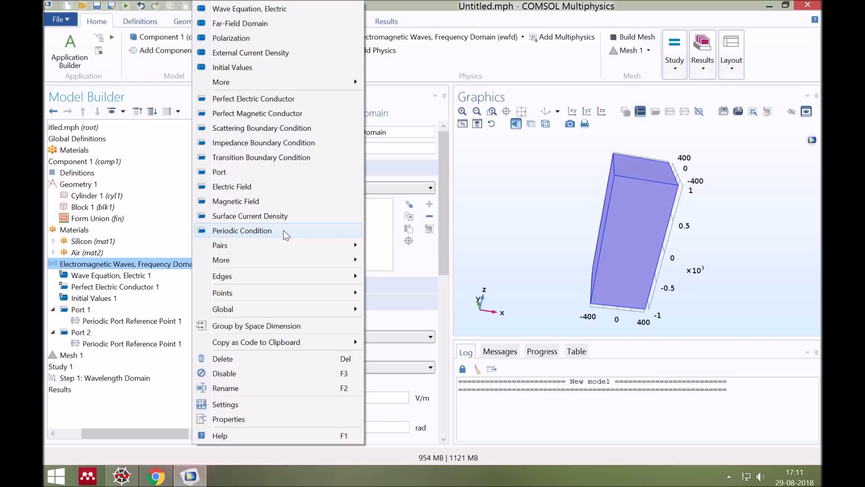
pyautogui.click(283, 231)
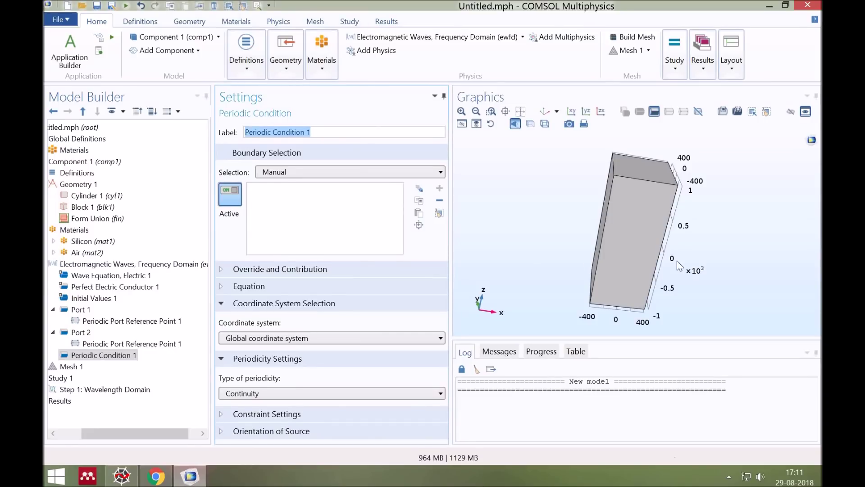
pyautogui.click(689, 195)
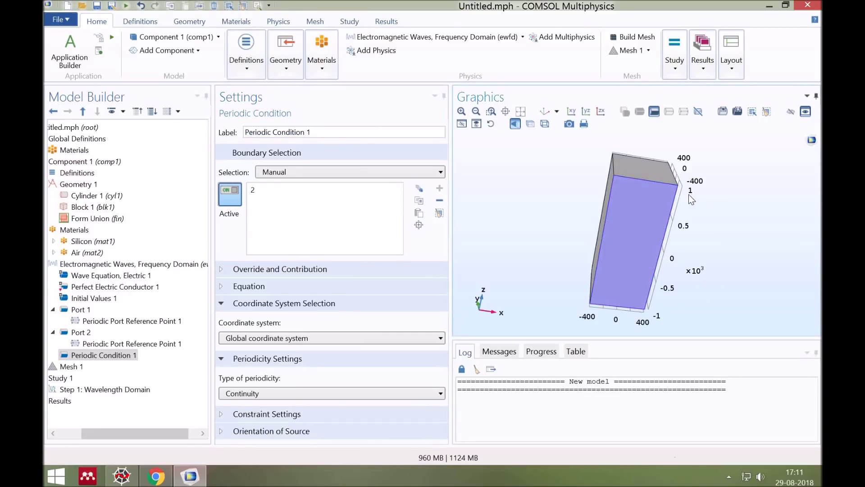
pyautogui.moveTo(689, 195); pyautogui.dragTo(498, 268)
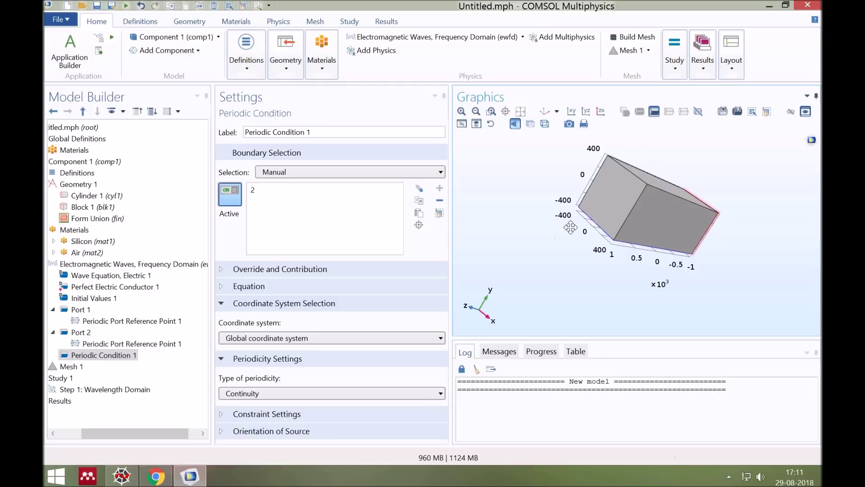
pyautogui.click(665, 187)
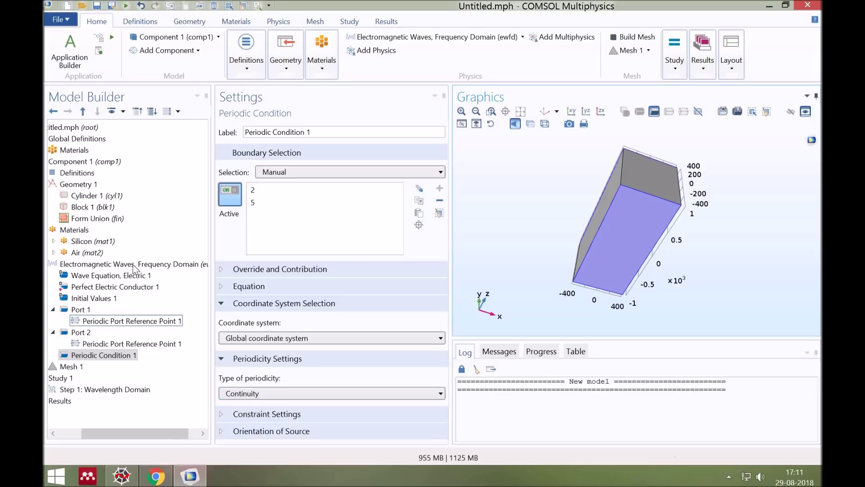
pyautogui.click(160, 266)
# - Add Periodic Condition 2 pairing the opposite side faces, boundaries 1 and 12
pyautogui.rightClick(135, 264)
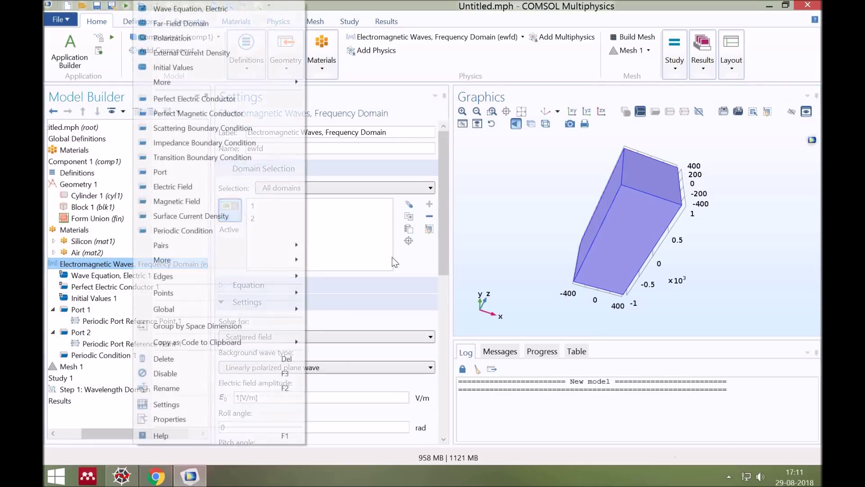
pyautogui.press('Return')
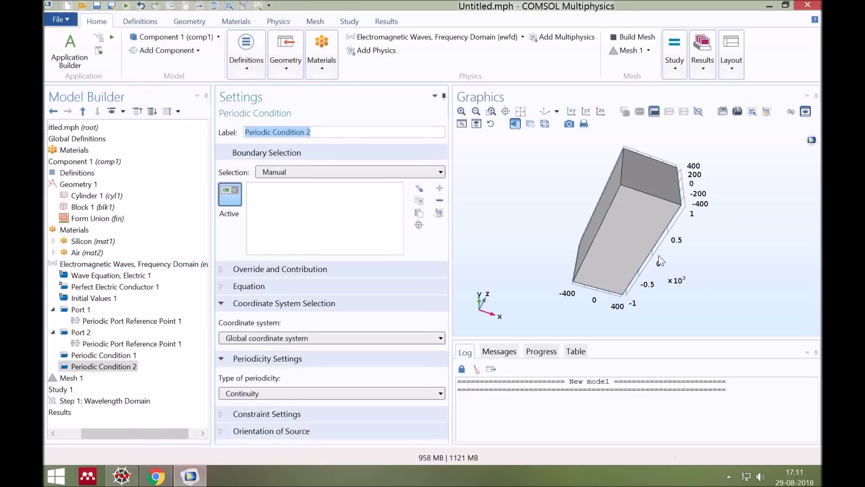
pyautogui.moveTo(658, 255); pyautogui.dragTo(584, 239)
pyautogui.click(662, 234)
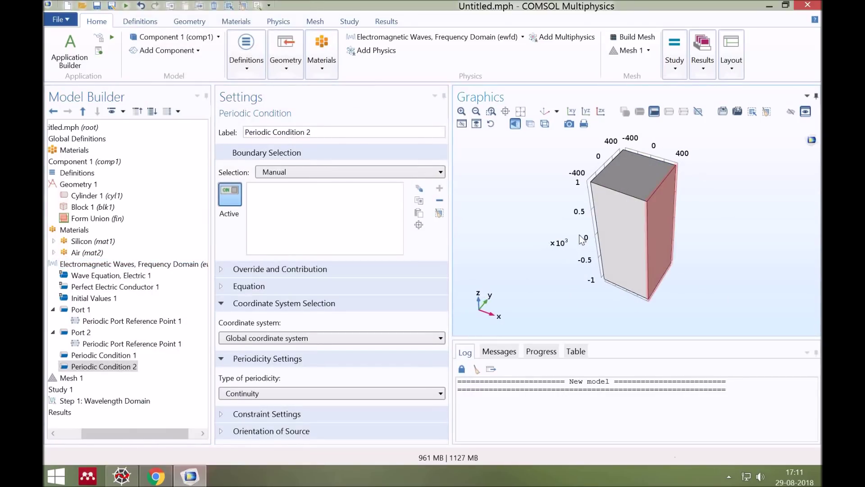
pyautogui.moveTo(486, 263); pyautogui.dragTo(475, 259)
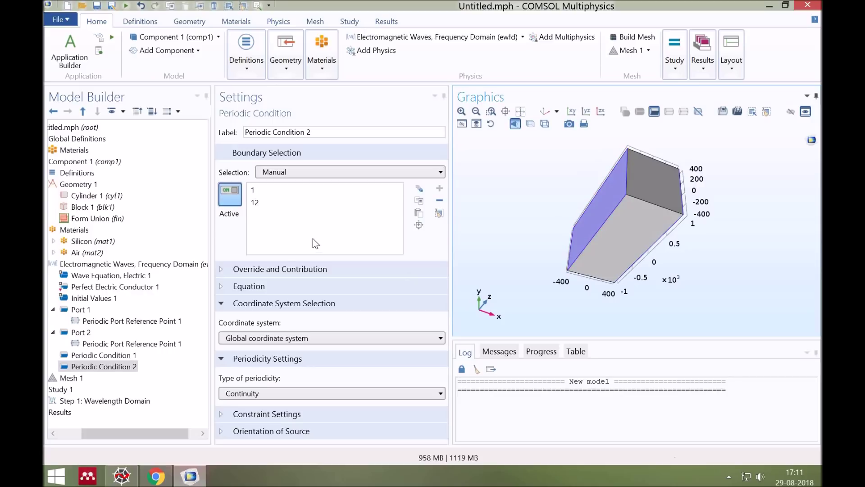
pyautogui.click(72, 378)
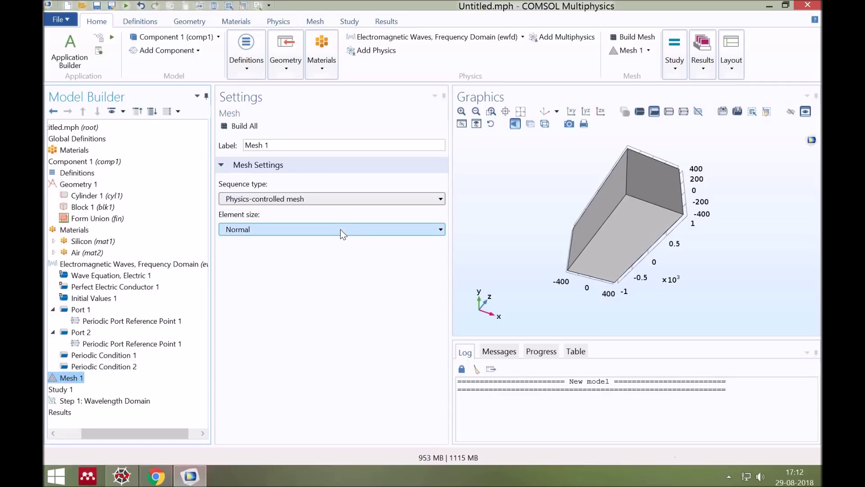
# - Set the physics-controlled mesh element size to Fine and build the mesh
pyautogui.click(340, 229)
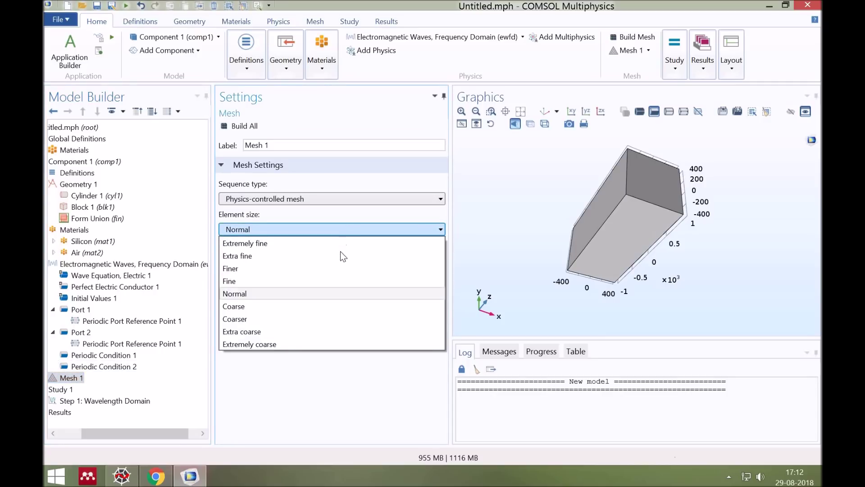
pyautogui.press('Down')
pyautogui.press('Down')
pyautogui.press('Down')
pyautogui.press('Down')
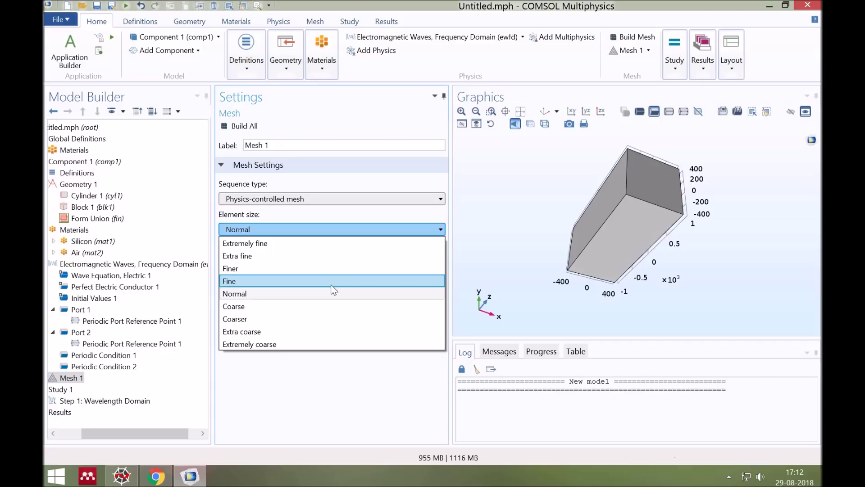
pyautogui.click(331, 284)
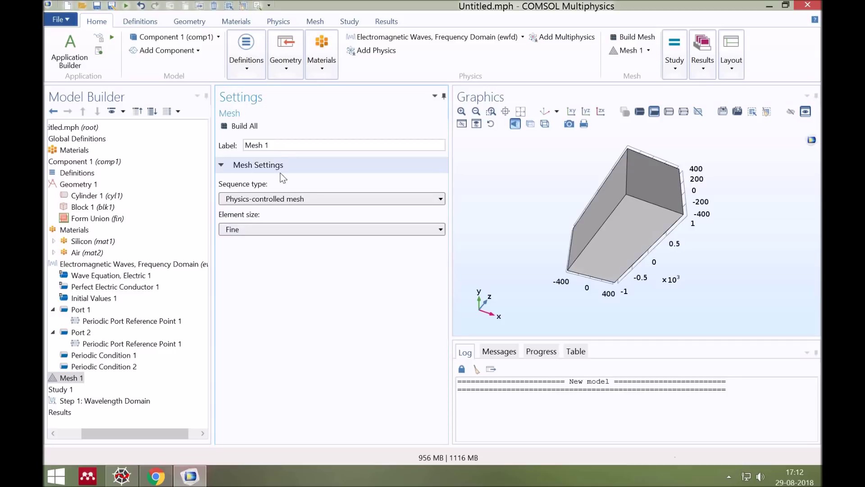
pyautogui.click(250, 127)
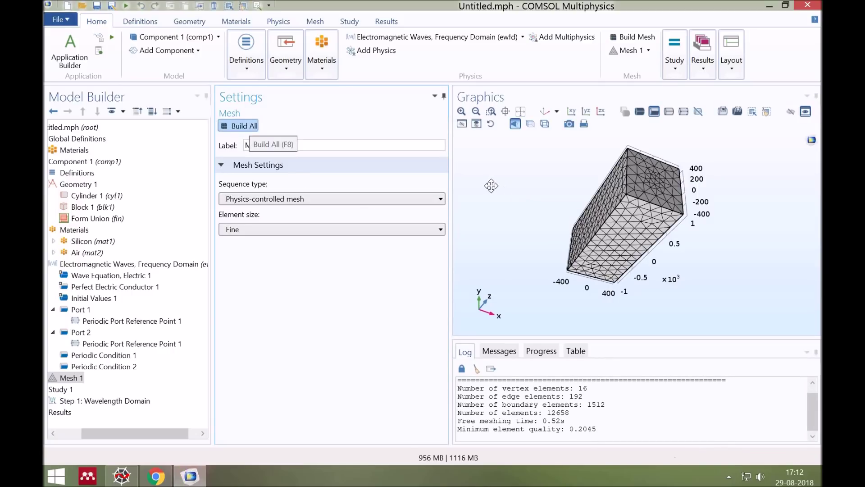
# - Orient the meshed model with z up and check the mesh statistics showing 12658 elements
pyautogui.moveTo(493, 190); pyautogui.dragTo(518, 293)
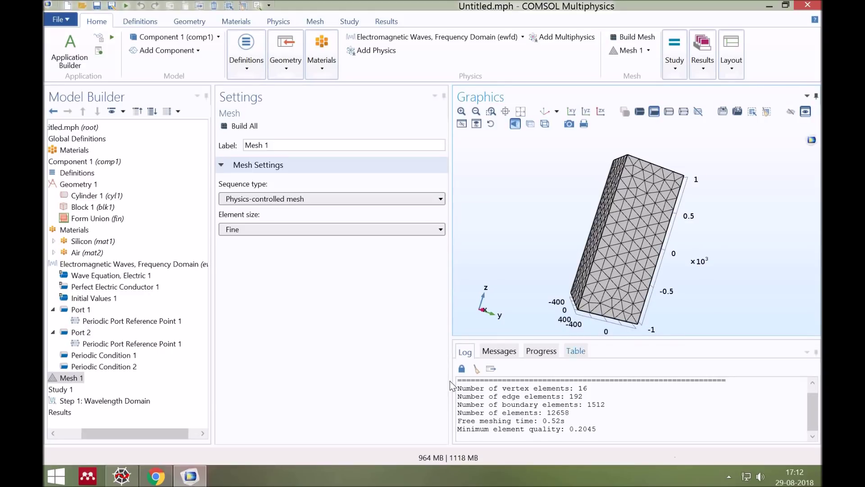
pyautogui.hotkey('shift', 'Up')
pyautogui.hotkey('shift', 'Up')
pyautogui.hotkey('shift', 'Up')
pyautogui.hotkey('shift', 'Up')
pyautogui.hotkey('shift', 'Home')
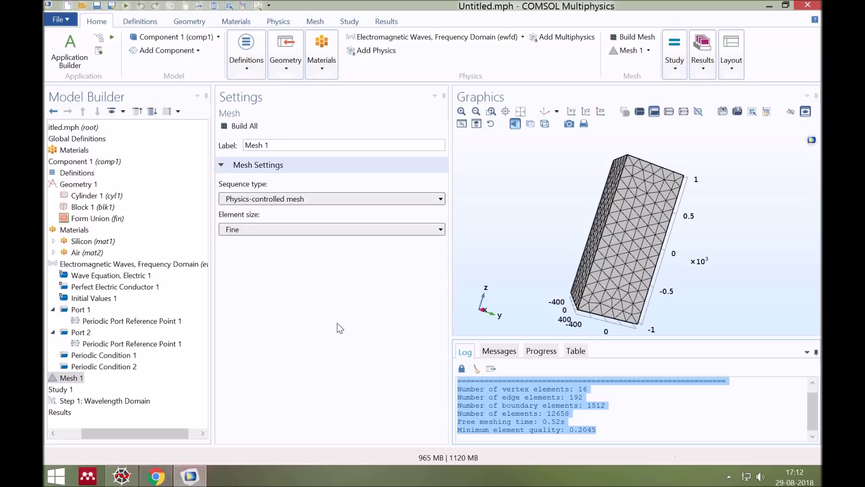
pyautogui.click(142, 402)
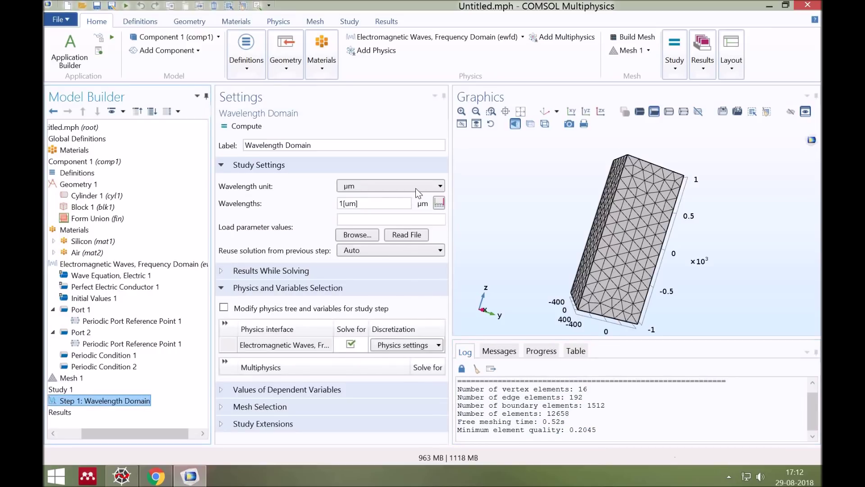
# - Set the Wavelength Domain step's wavelength unit to nm and its wavelength to 1550
pyautogui.click(415, 188)
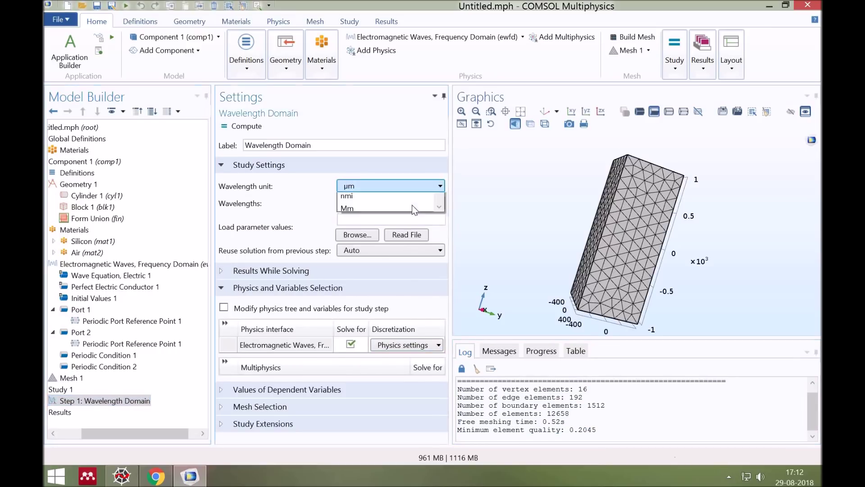
pyautogui.scroll(1, 413, 213)
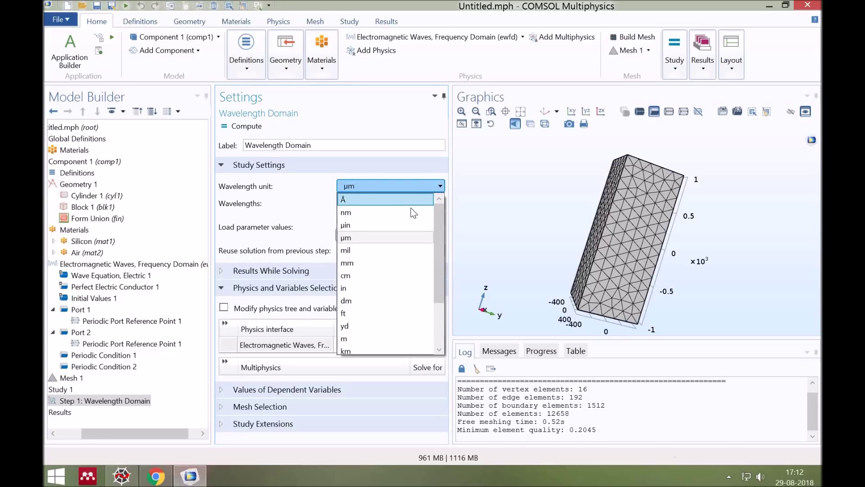
pyautogui.click(379, 209)
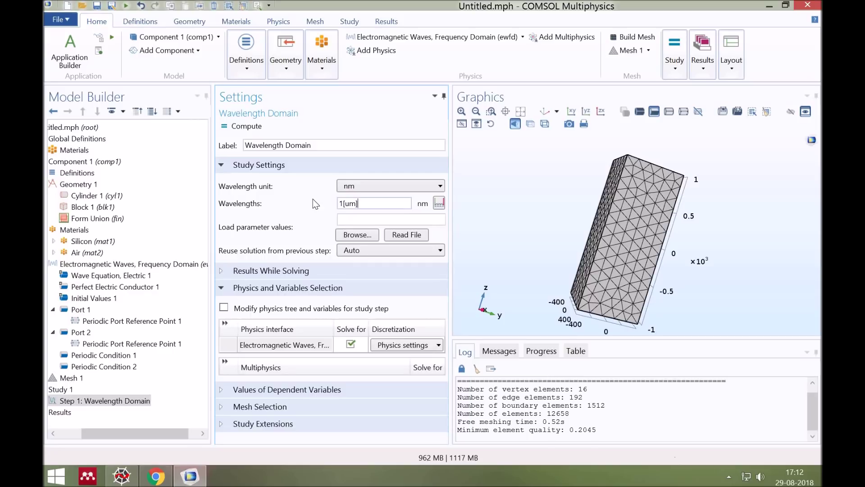
pyautogui.hotkey('shift', 'Left')
pyautogui.hotkey('shift', 'Left')
pyautogui.hotkey('shift', 'Left')
pyautogui.hotkey('shift', 'Left')
pyautogui.hotkey('shift', 'Left')
pyautogui.write('1550')
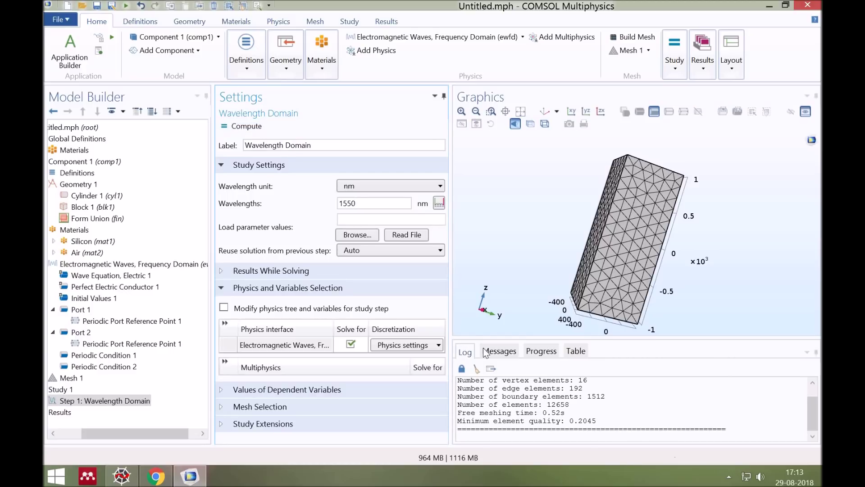
pyautogui.click(502, 352)
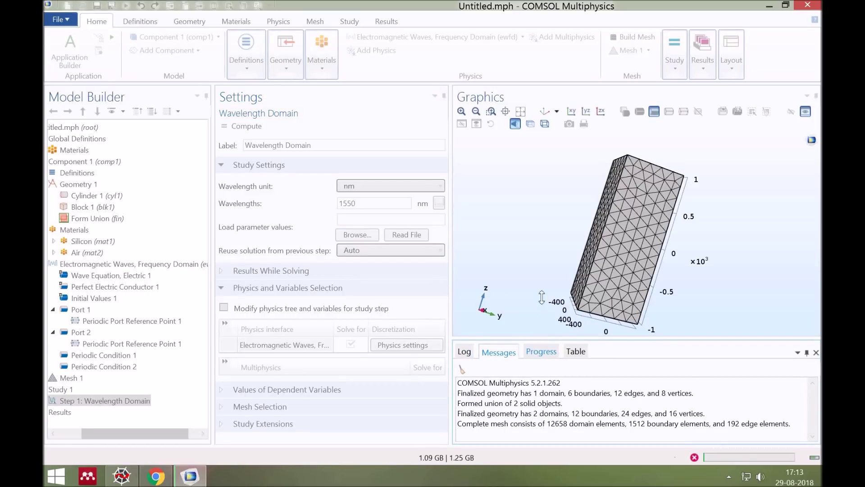
# - Follow the computation's progress until the Electric Field (ewfd) norm plot at 1550 nm appears
pyautogui.click(542, 352)
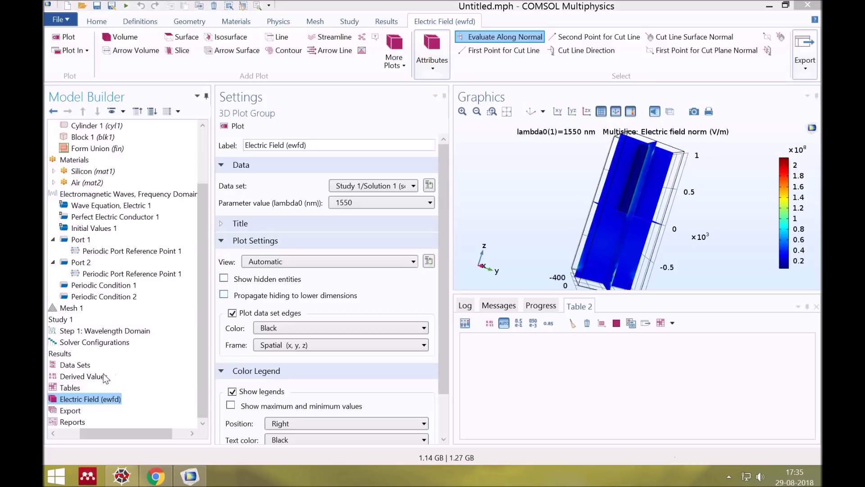
# - Create Global Evaluation 1 under Derived Values with ewfd.S21 from Ports > S-parameter as its expression
pyautogui.click(104, 376)
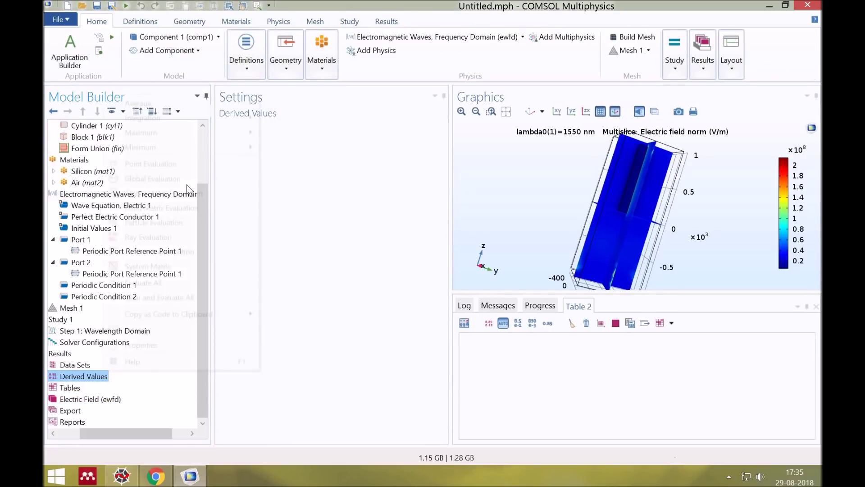
pyautogui.hotkey('shift', 'F10')
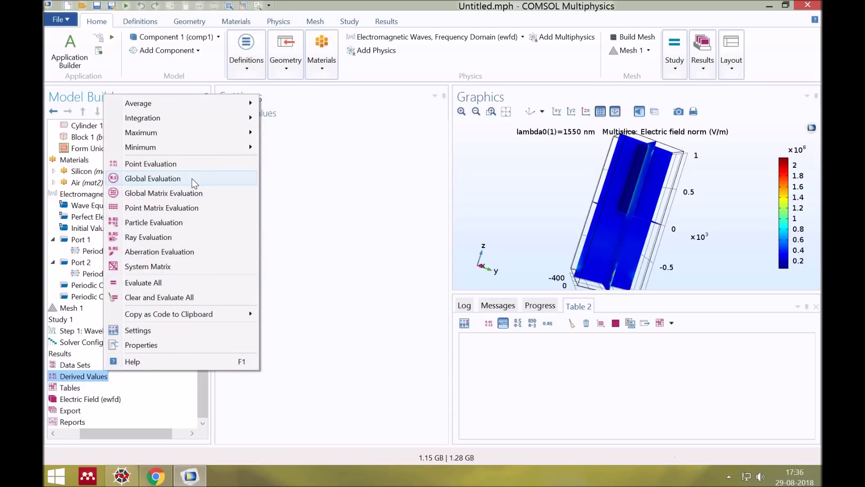
pyautogui.press('Return')
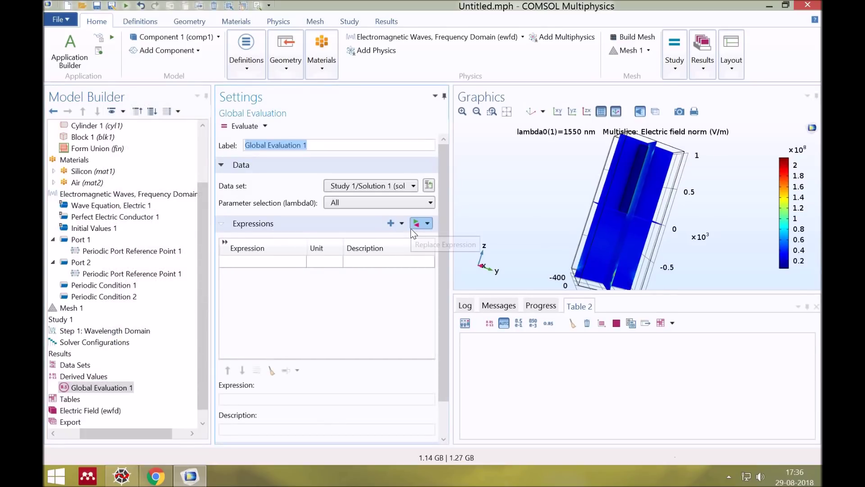
pyautogui.click(416, 223)
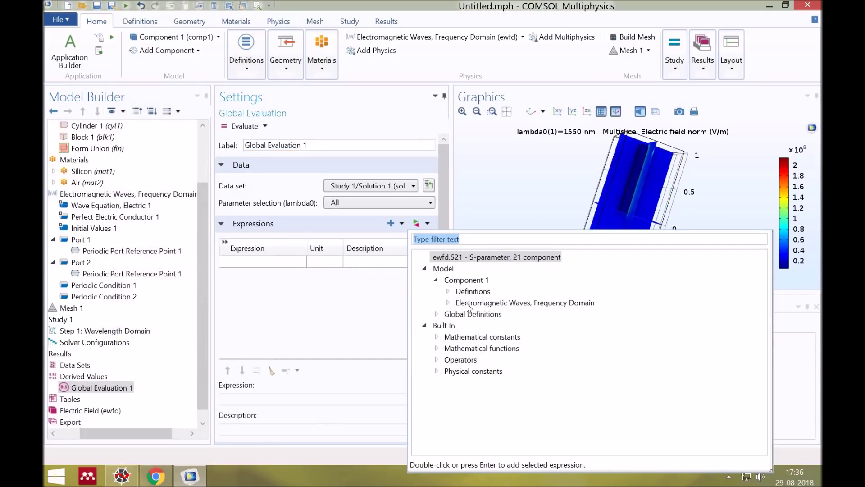
pyautogui.press('Down')
pyautogui.press('Down')
pyautogui.press('Down')
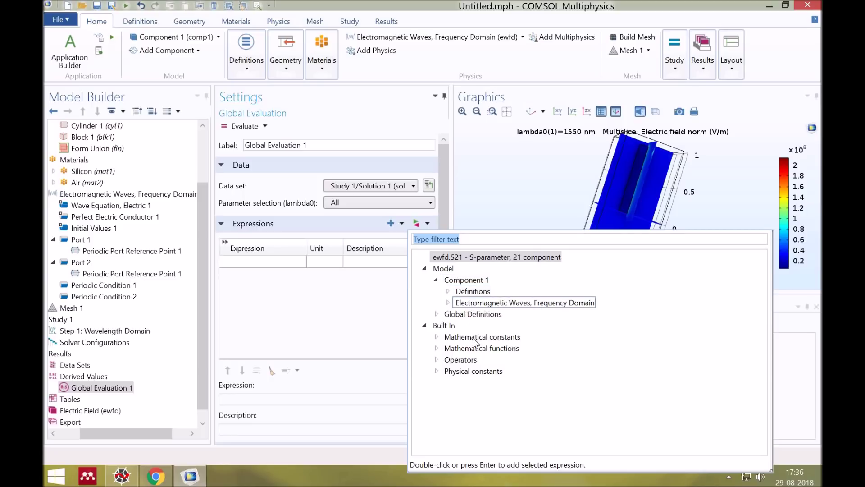
pyautogui.press('Right')
pyautogui.press('Down')
pyautogui.press('Down')
pyautogui.press('Down')
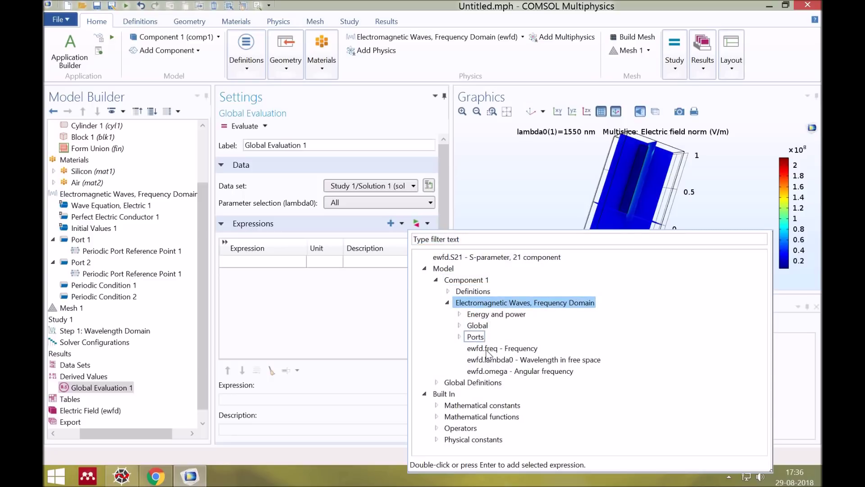
pyautogui.press('Right')
pyautogui.press('Down')
pyautogui.press('Right')
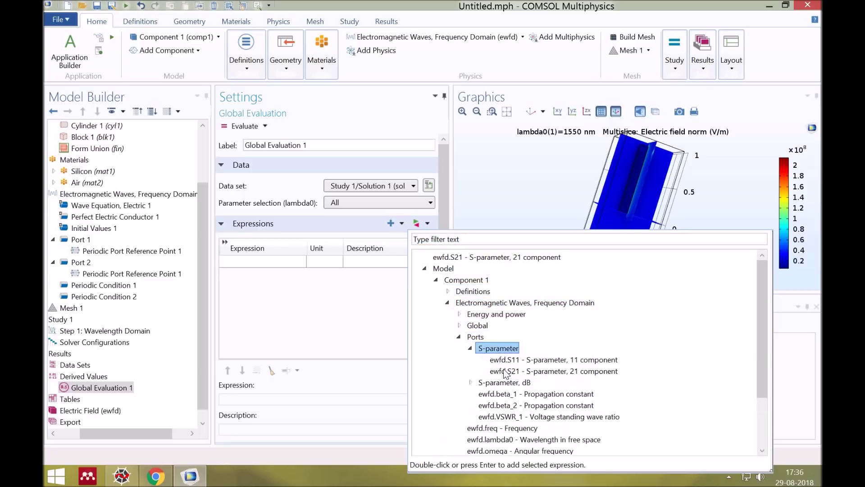
pyautogui.doubleClick(506, 372)
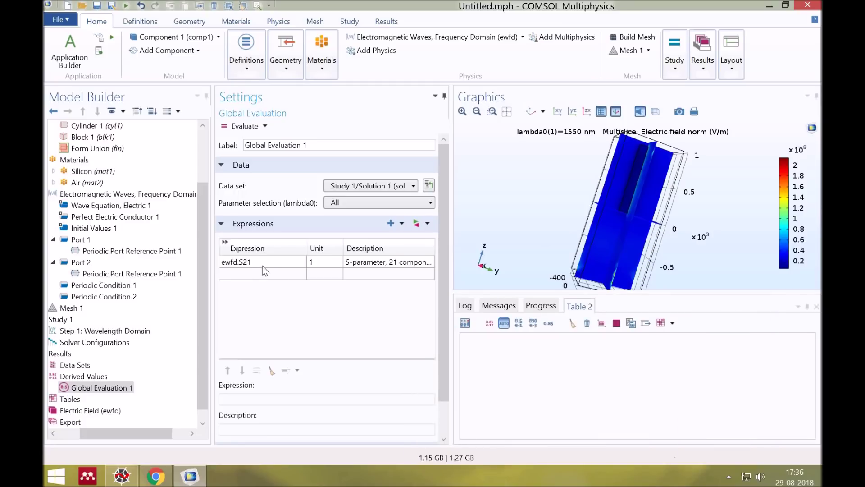
# - Evaluate S21 (-0.46285-0.88497i), then abs(ewfd.S21), giving 0.99870 in Table 3
pyautogui.click(239, 127)
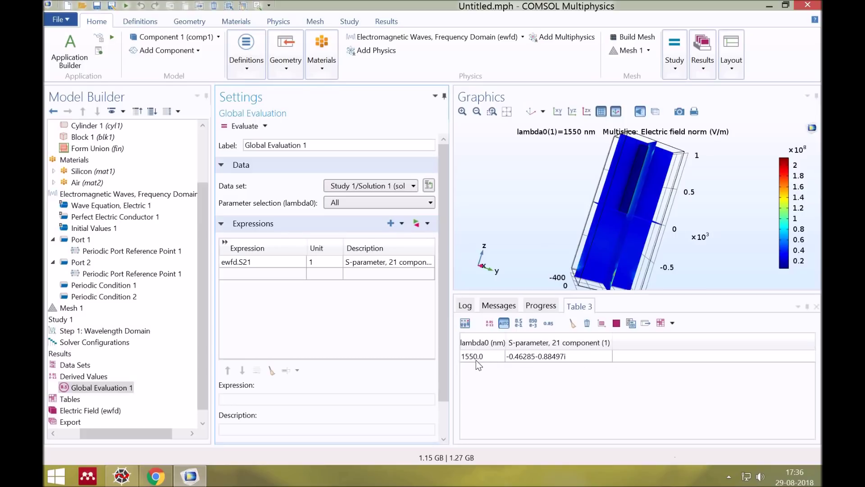
pyautogui.click(224, 264)
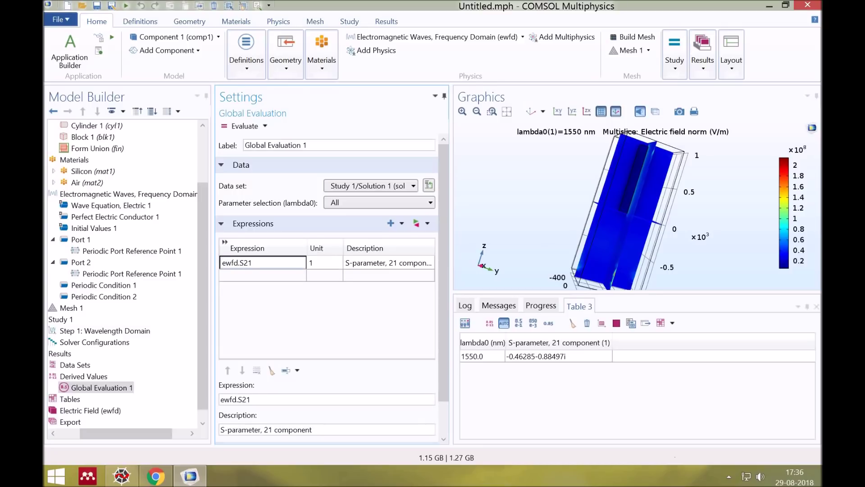
pyautogui.write('abs(')
pyautogui.click(269, 262)
pyautogui.click(237, 129)
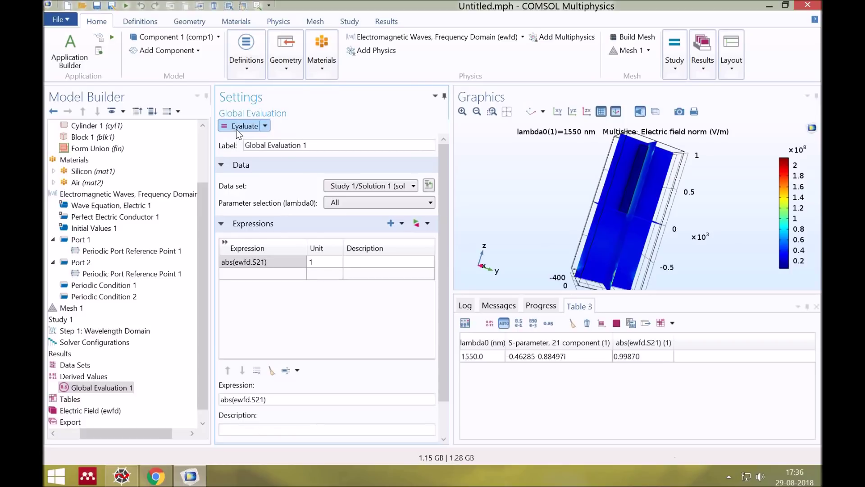
pyautogui.click(621, 363)
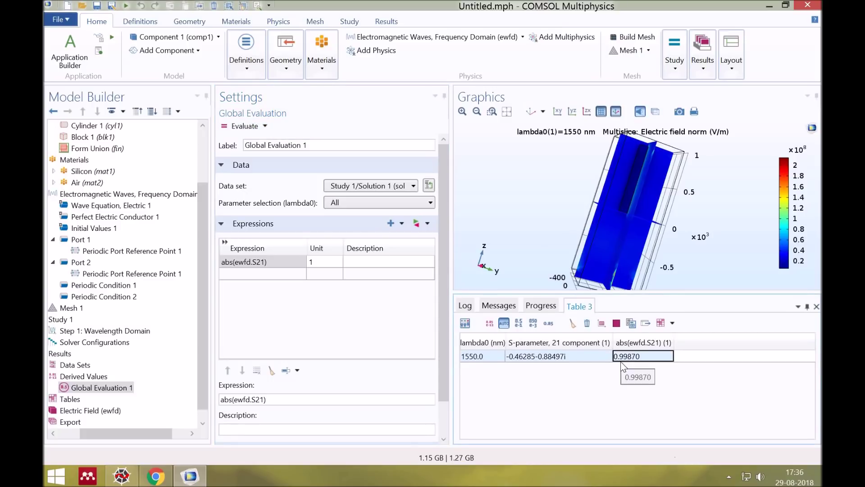